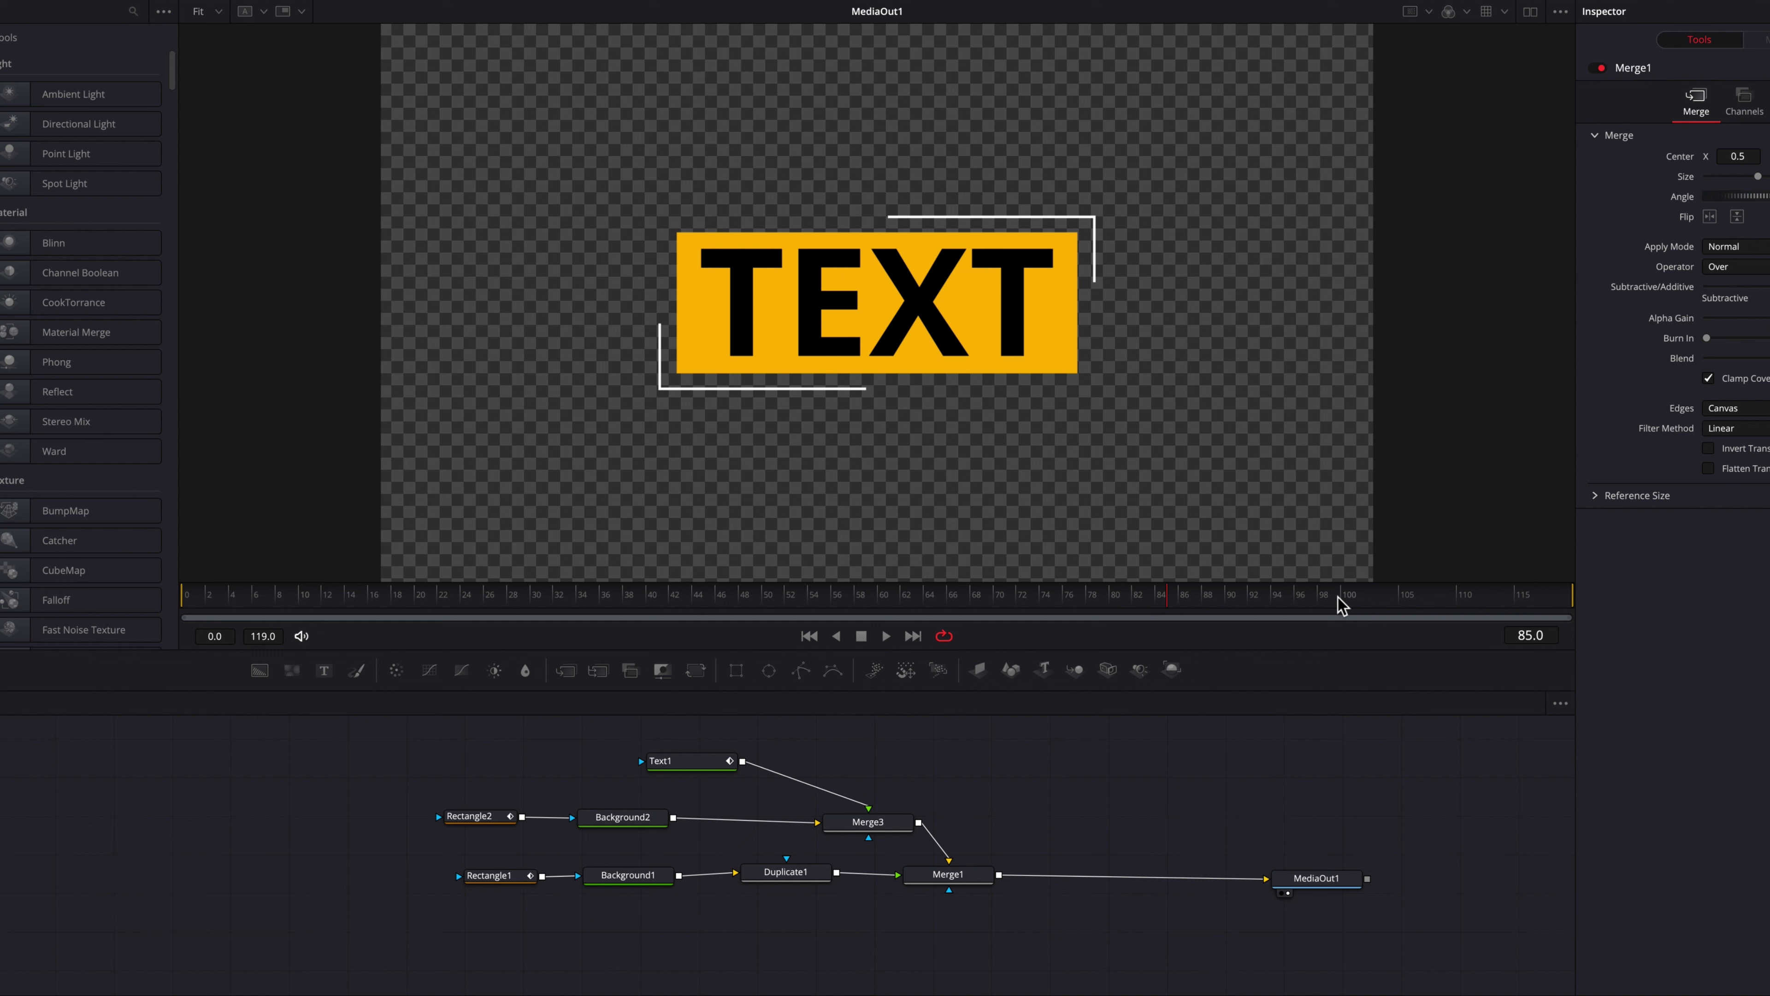
Scrub the title animation to its end and back, then play the text animation from frame 0.
{"action": "left_click", "coordinate": [1526, 598]}
{"action": "key", "text": "Right"}
{"action": "left_click_drag", "start_coordinate": [1545, 618], "coordinate": [480, 639]}
{"action": "left_click_drag", "start_coordinate": [508, 601], "coordinate": [189, 597]}
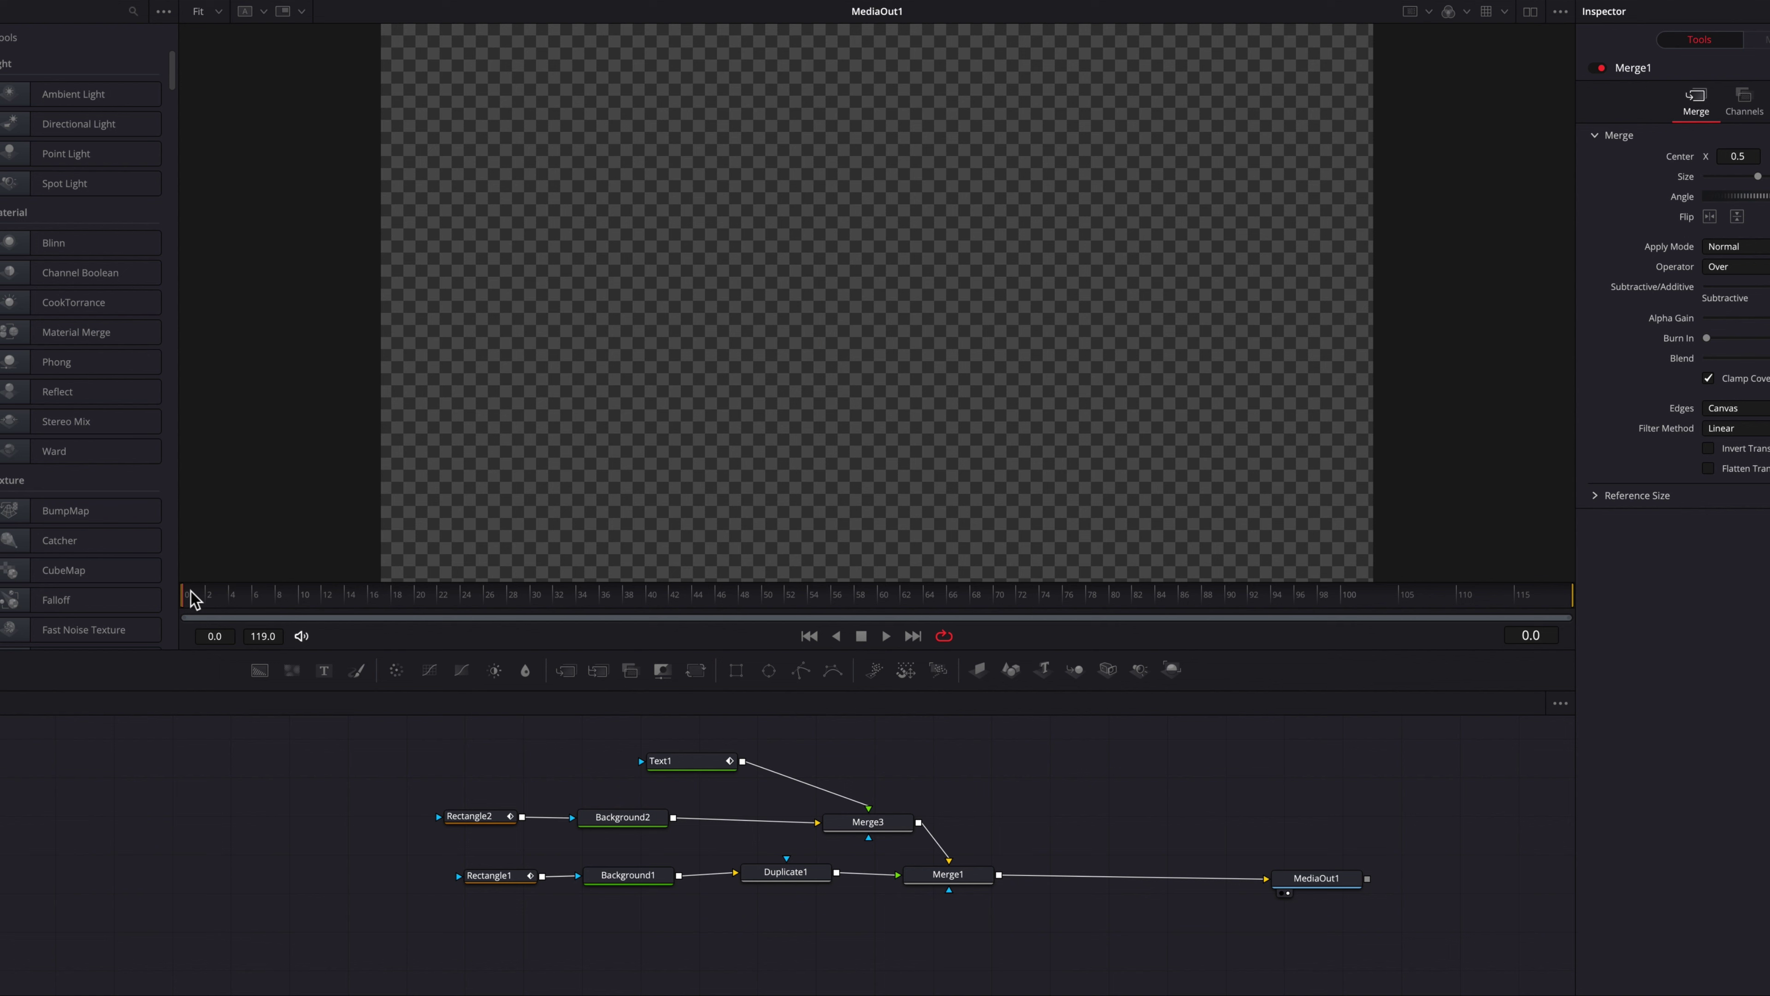
{"action": "left_click", "coordinate": [698, 774]}
{"action": "key", "text": "space"}
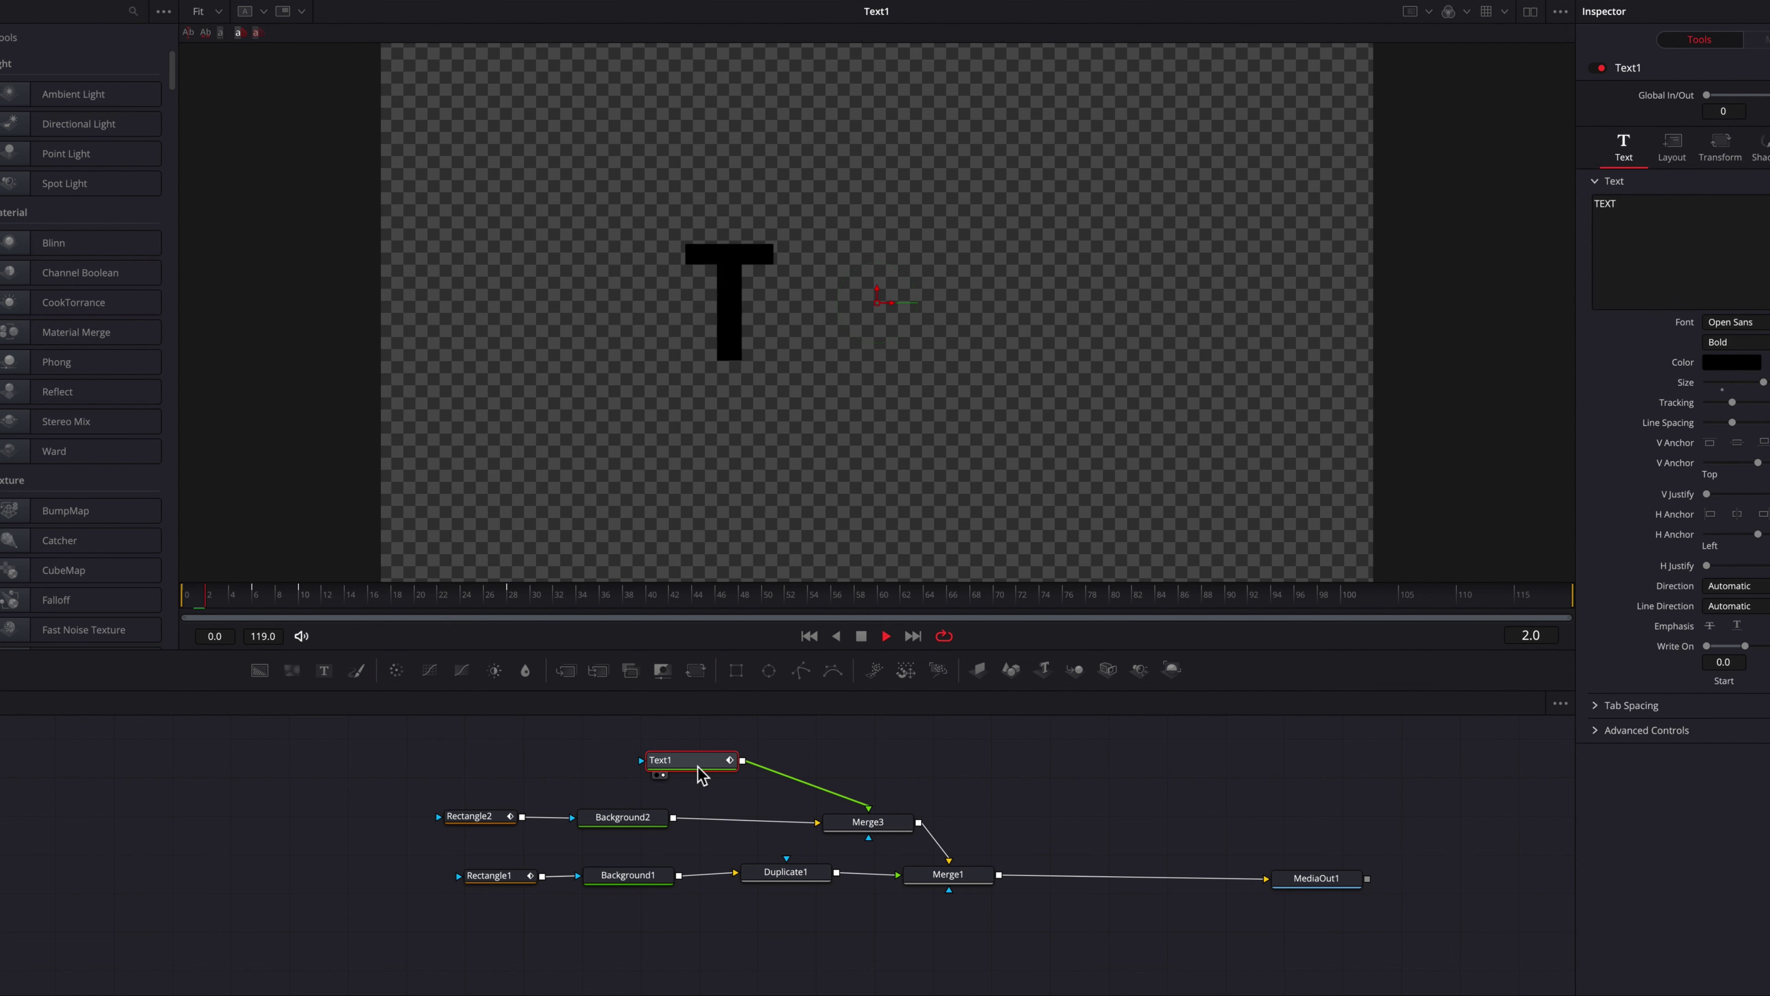
{"action": "key", "text": "space"}
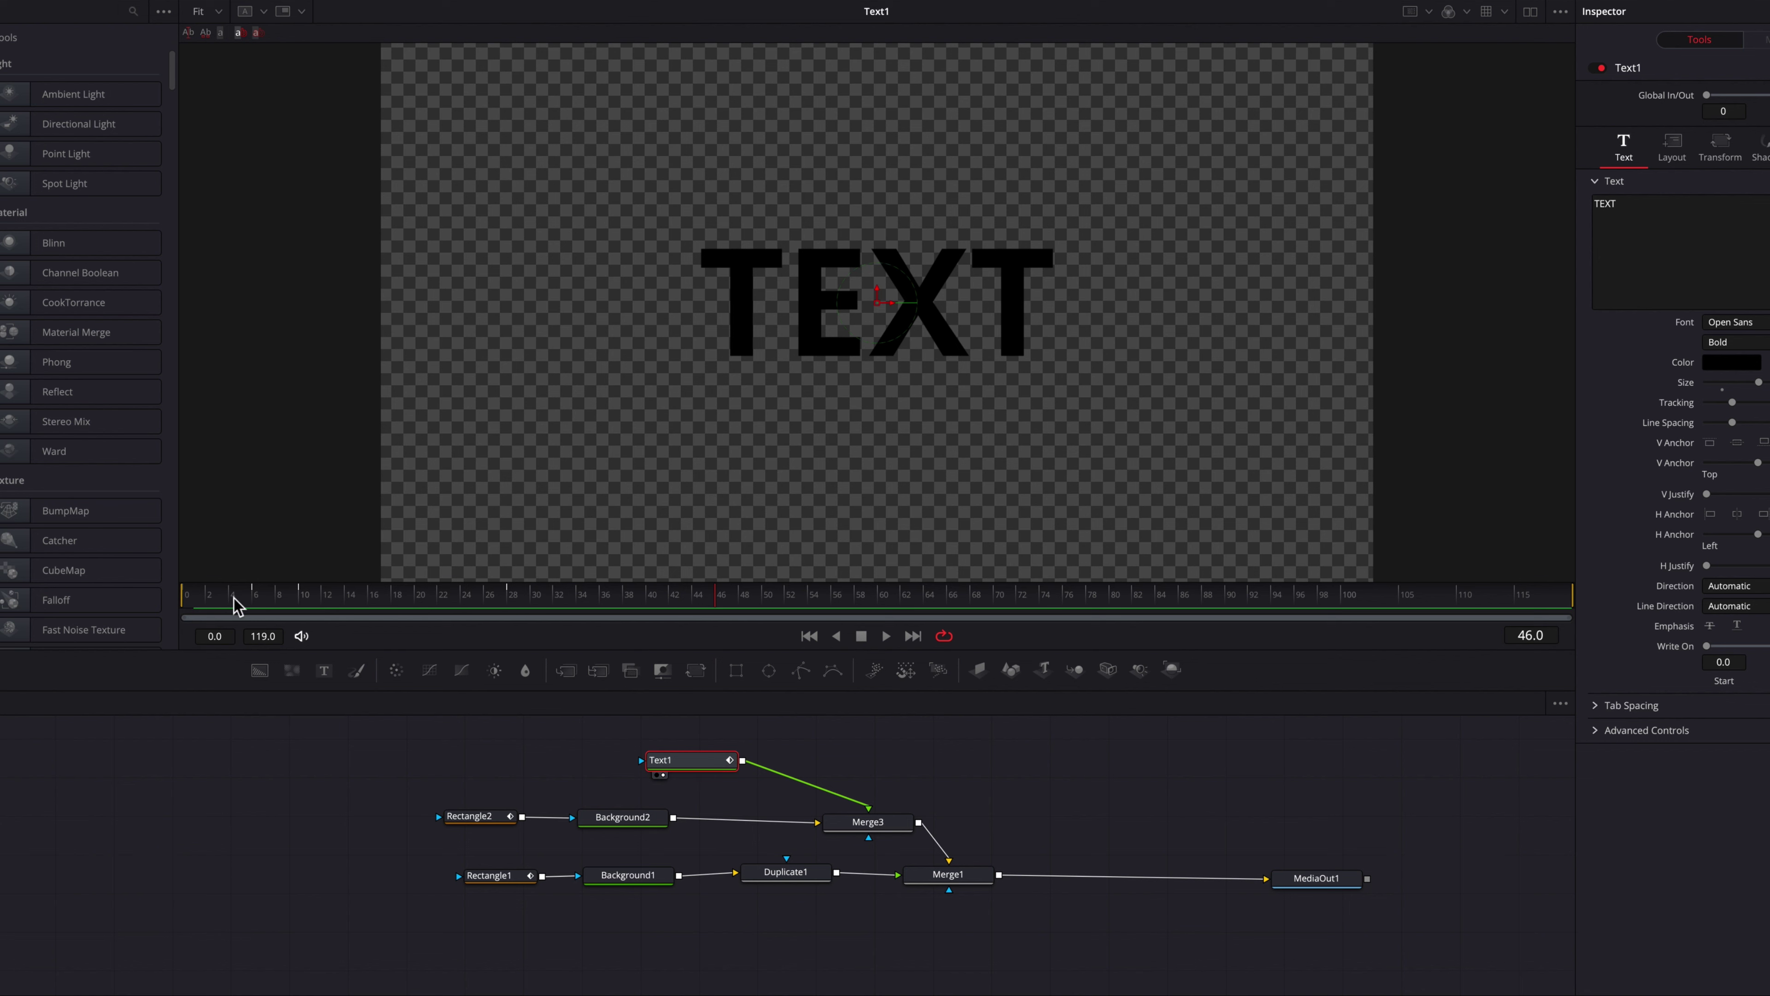
{"action": "left_click_drag", "start_coordinate": [237, 597], "coordinate": [176, 598]}
{"action": "left_click", "coordinate": [647, 821]}
Show the yellow box background in the viewer and play its animation from frame 0.
{"action": "key", "text": "1"}
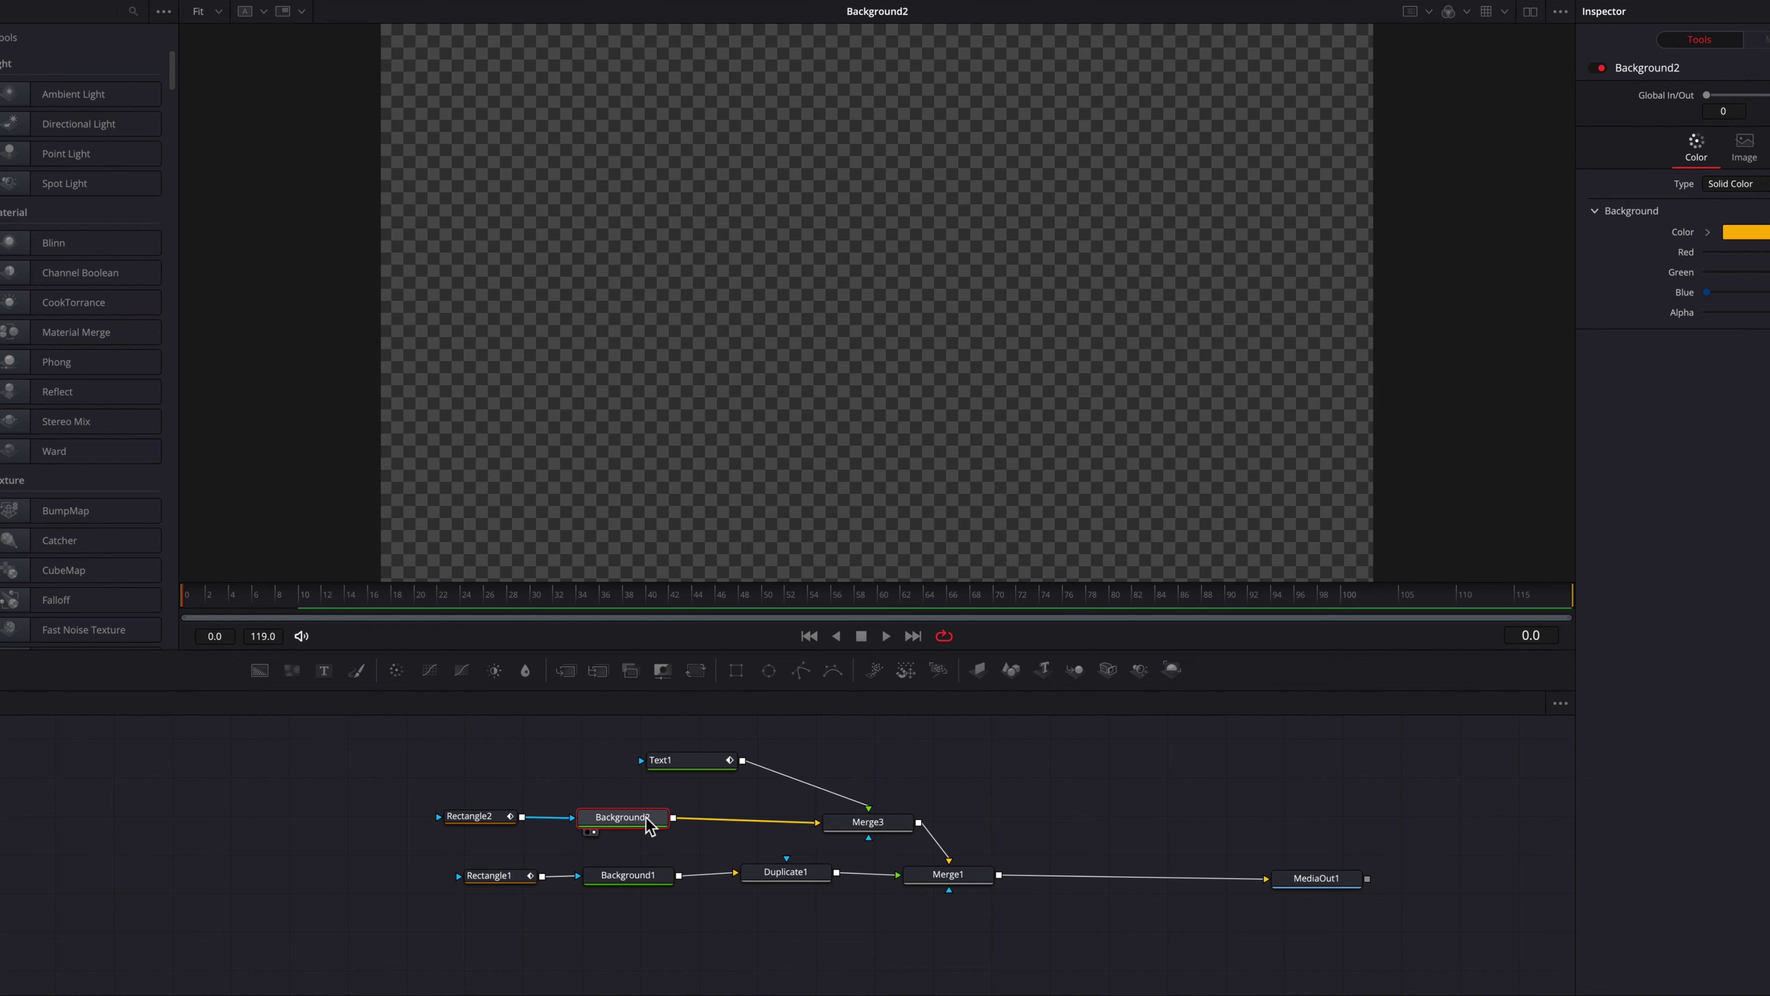
{"action": "key", "text": "space"}
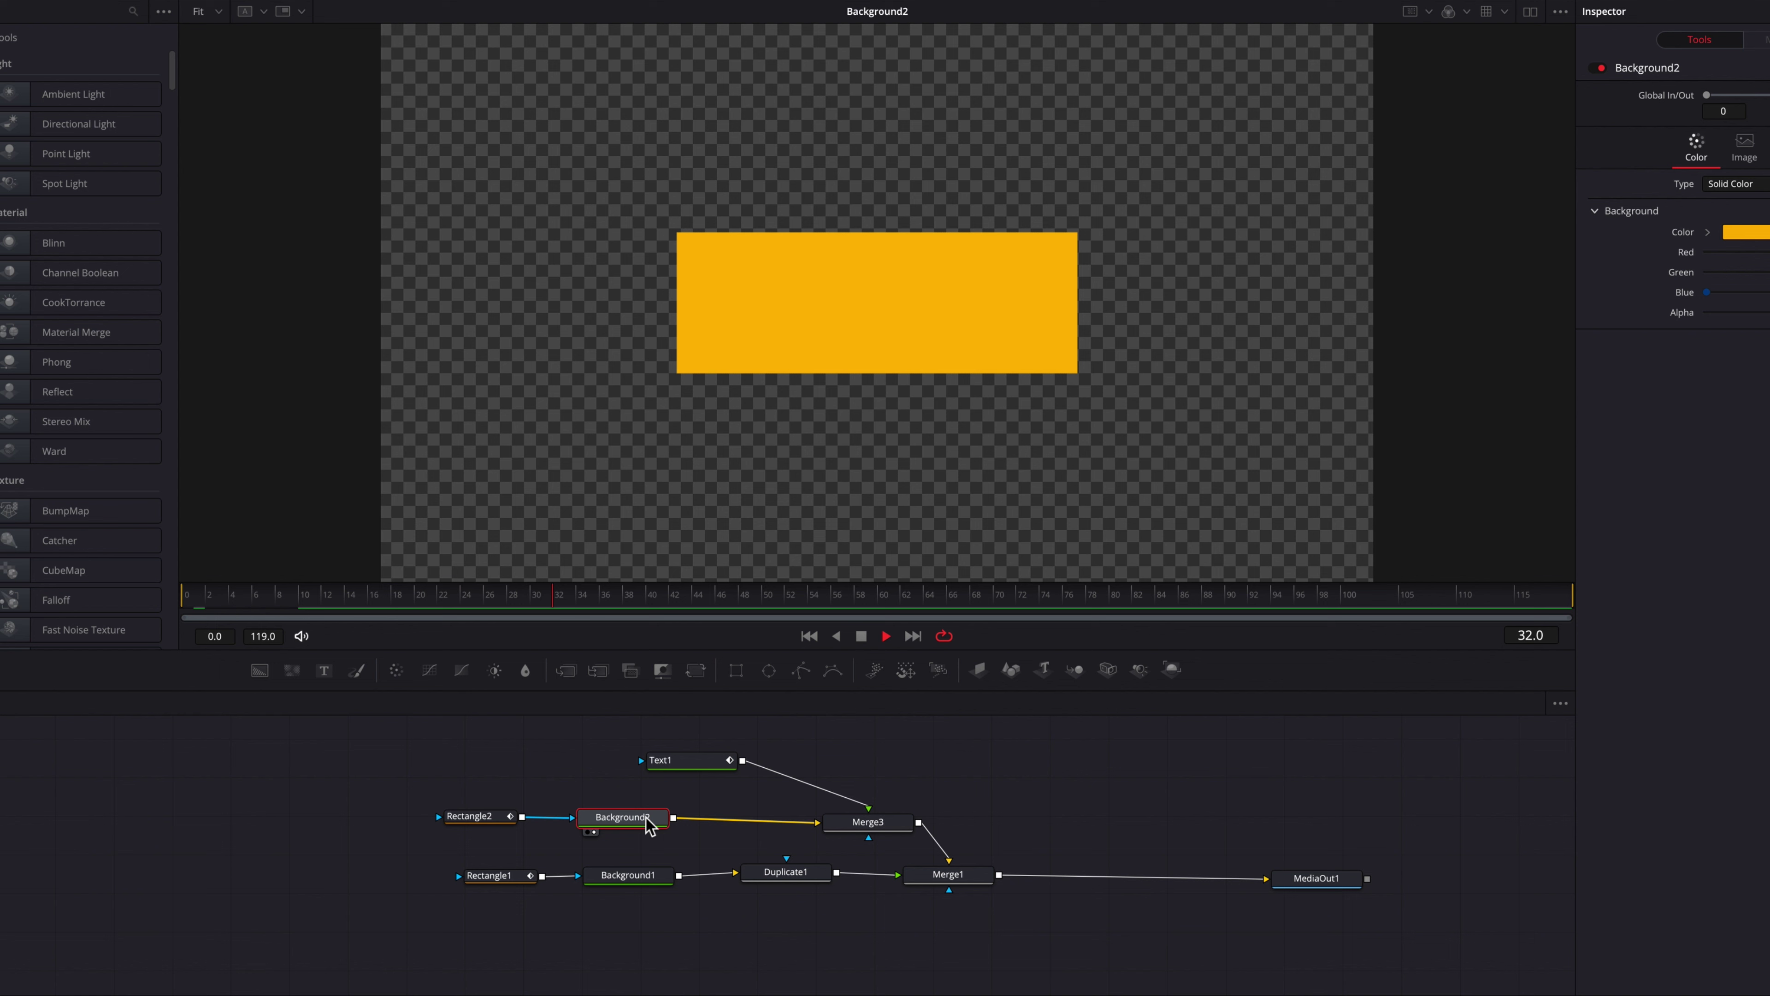
{"action": "key", "text": "space"}
{"action": "left_click_drag", "start_coordinate": [245, 602], "coordinate": [185, 593]}
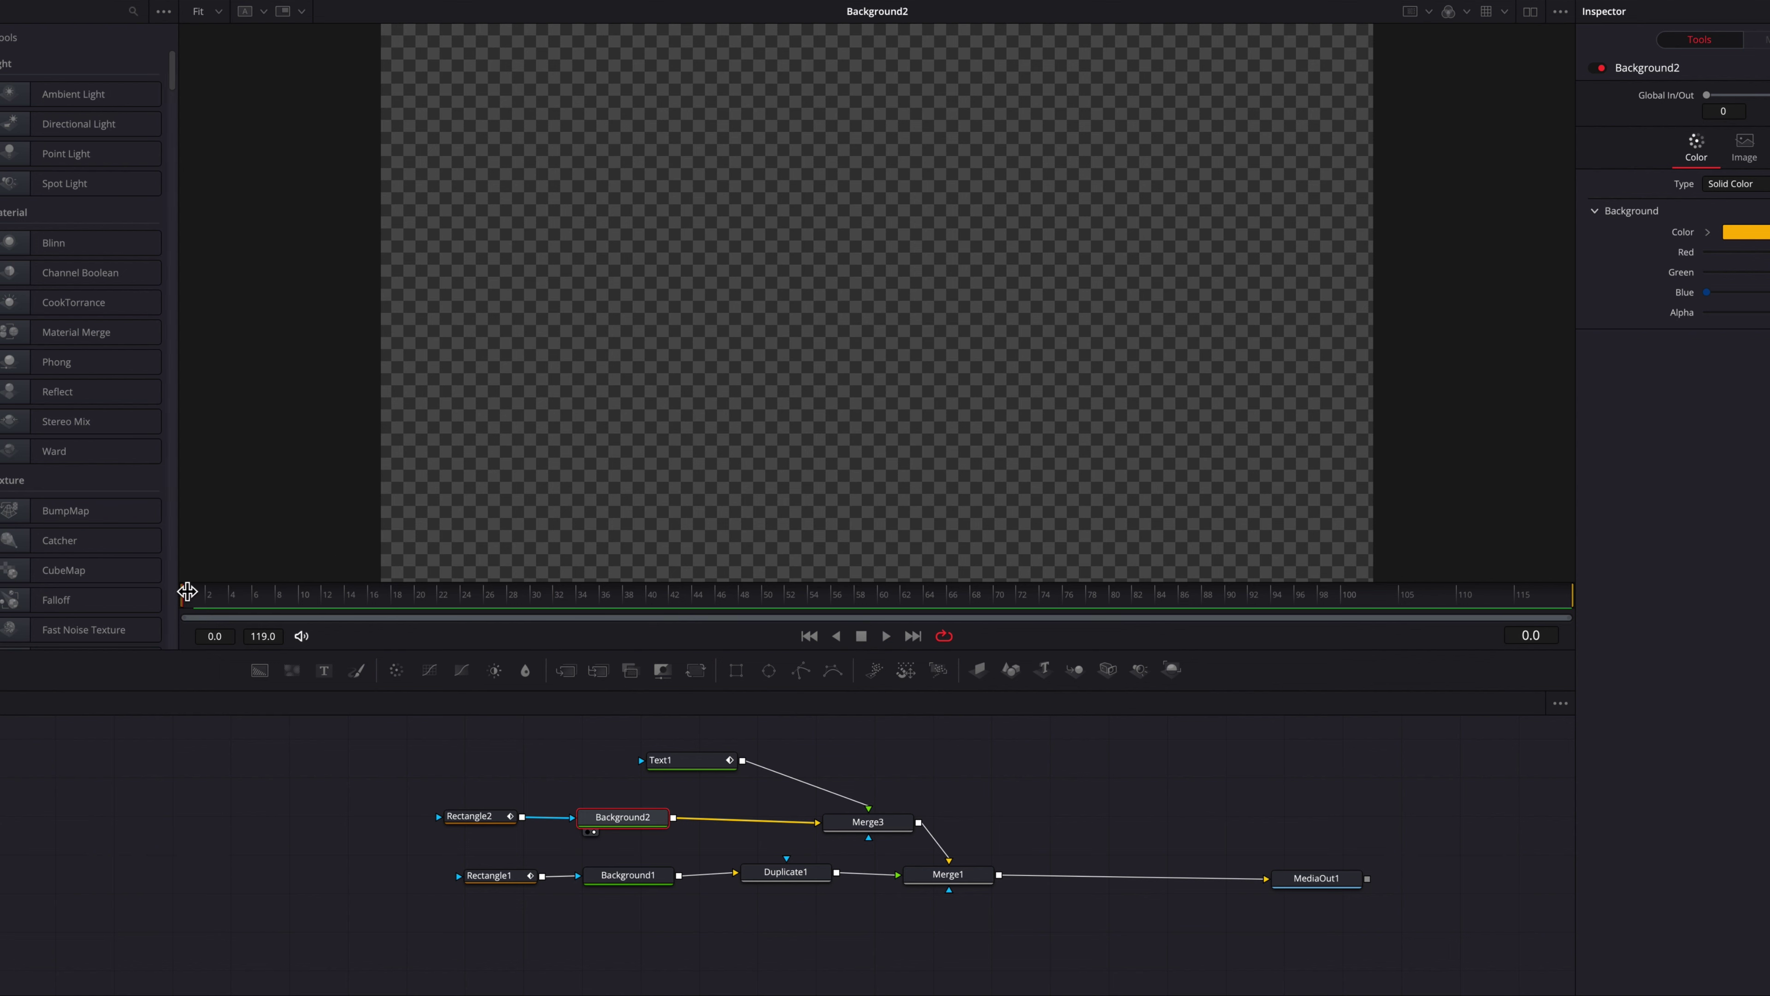
{"action": "left_click", "coordinate": [794, 876]}
{"action": "key", "text": "1"}
{"action": "key", "text": "space"}
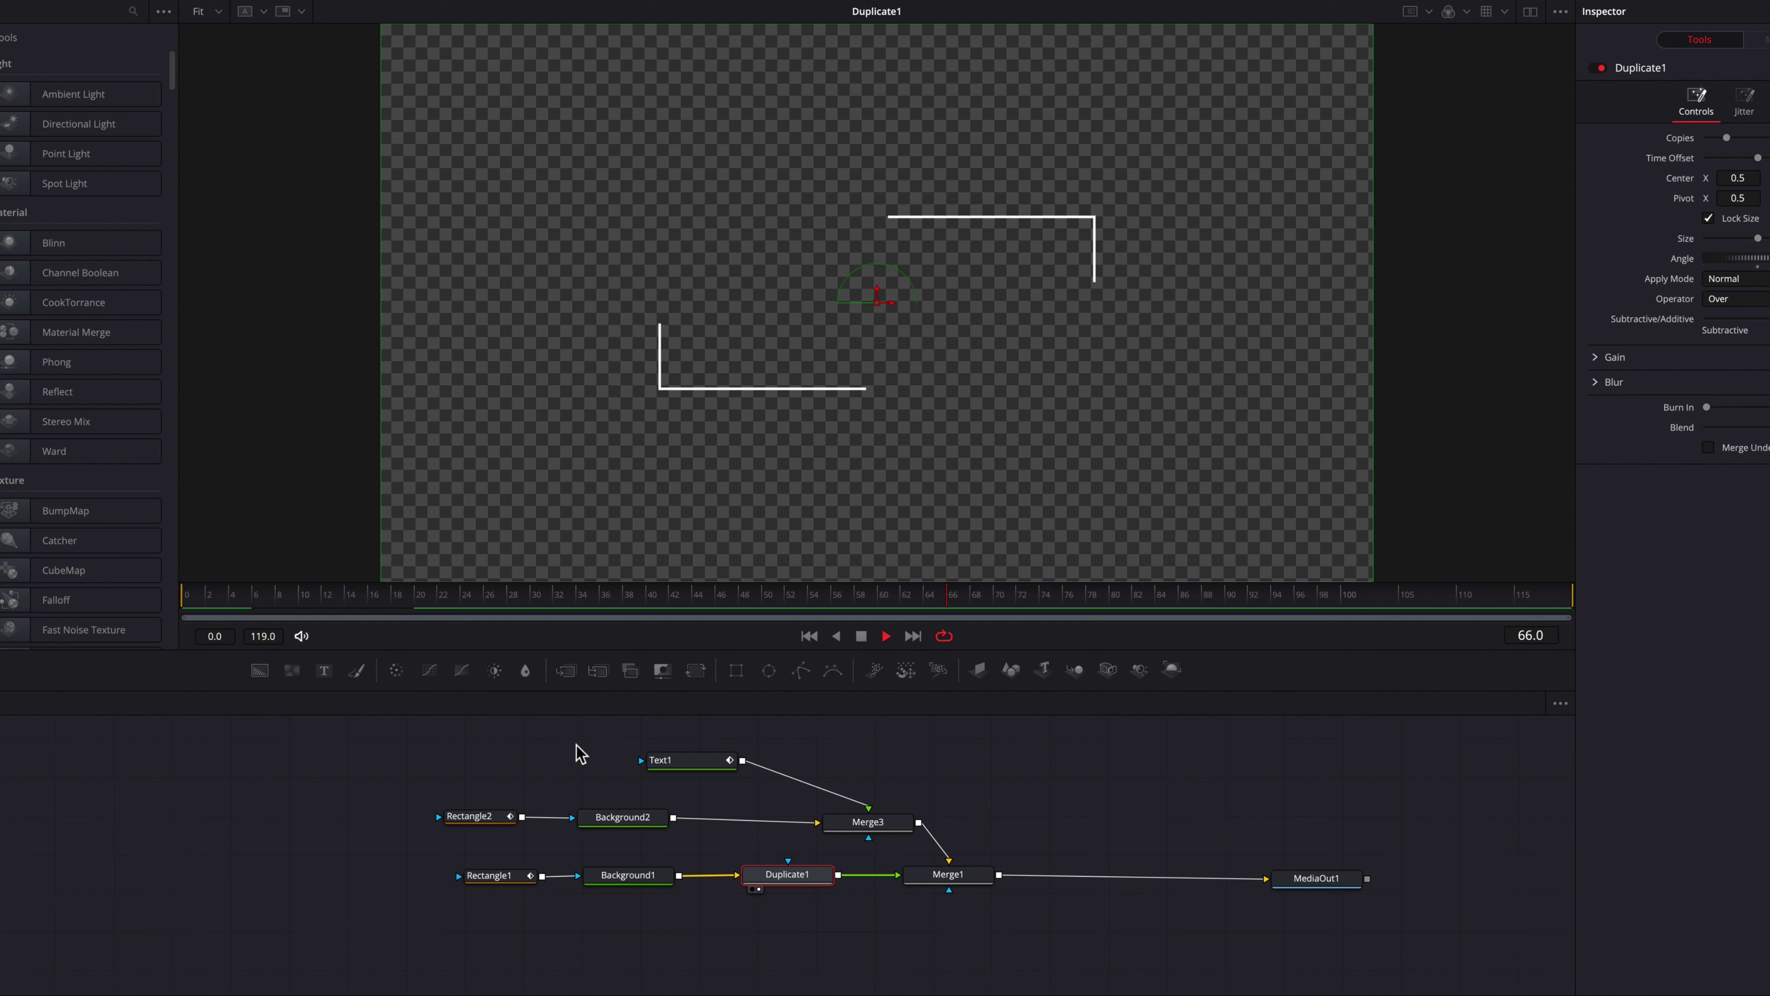
{"action": "key", "text": "space"}
{"action": "left_click_drag", "start_coordinate": [264, 601], "coordinate": [187, 593]}
{"action": "left_click", "coordinate": [1319, 880]}
{"action": "key", "text": "1"}
{"action": "key", "text": "space"}
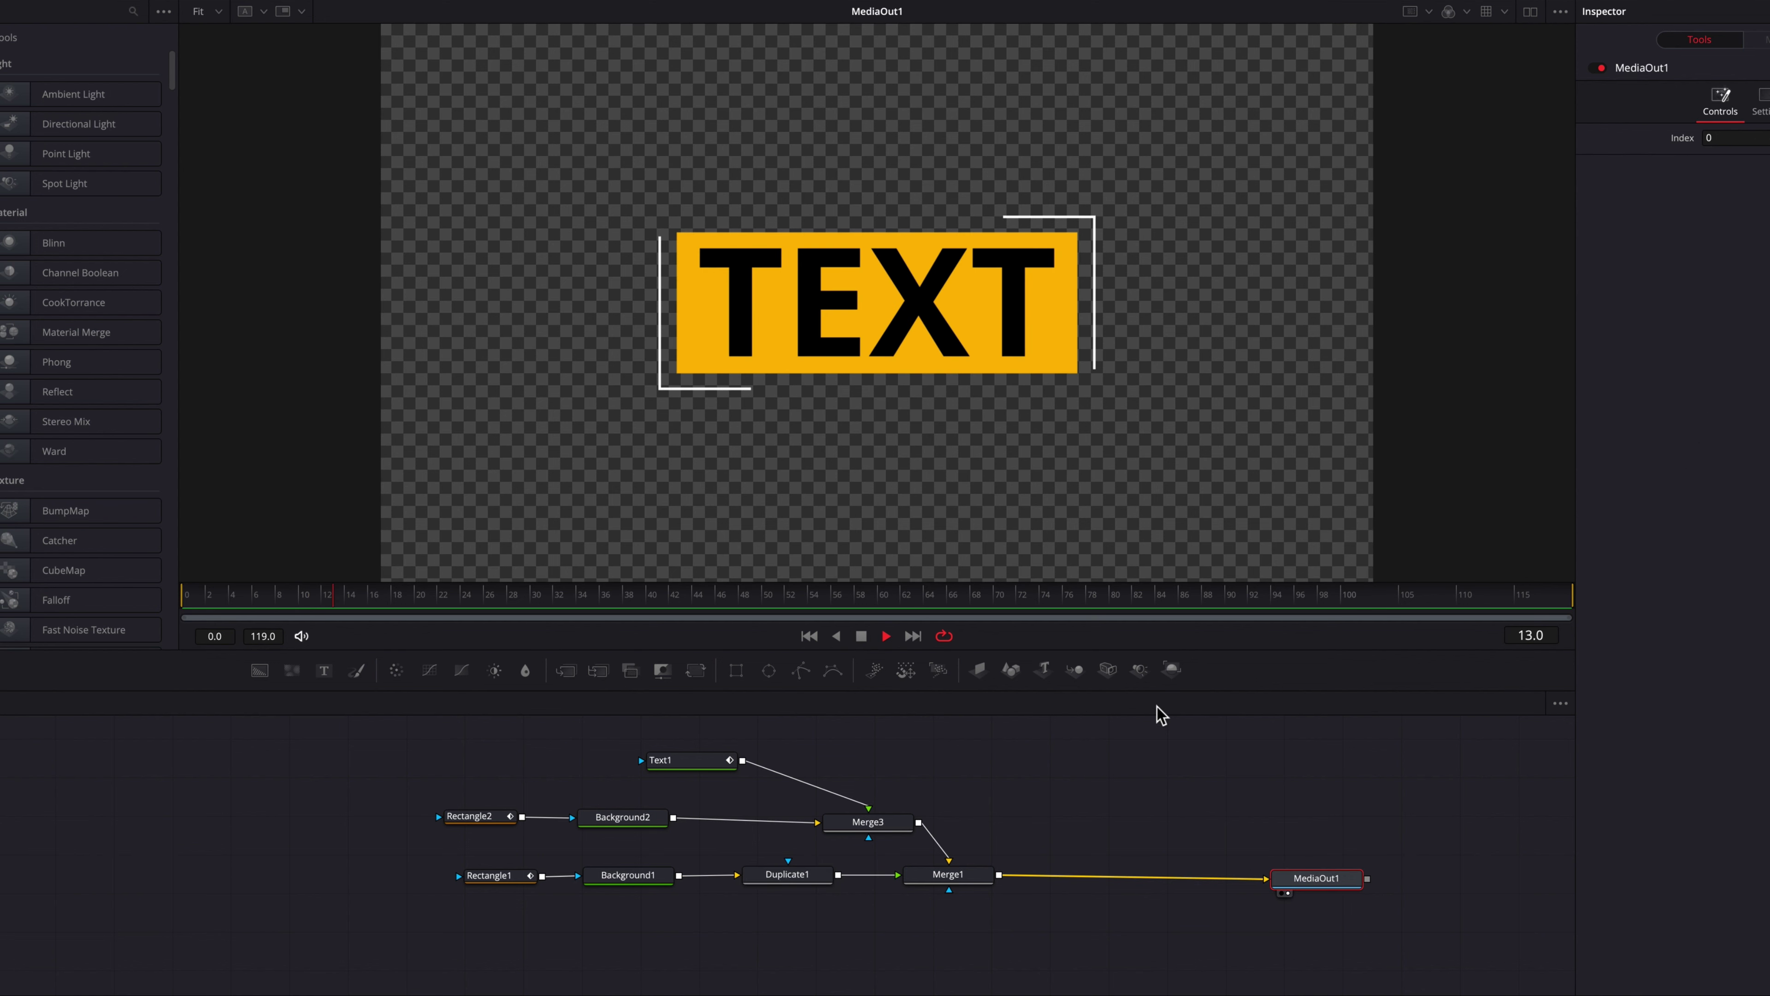
Insert a Time Stretcher after Merge1 with keyframed Source Time and Sample Spread 0.0.
{"action": "left_click", "coordinate": [1106, 875]}
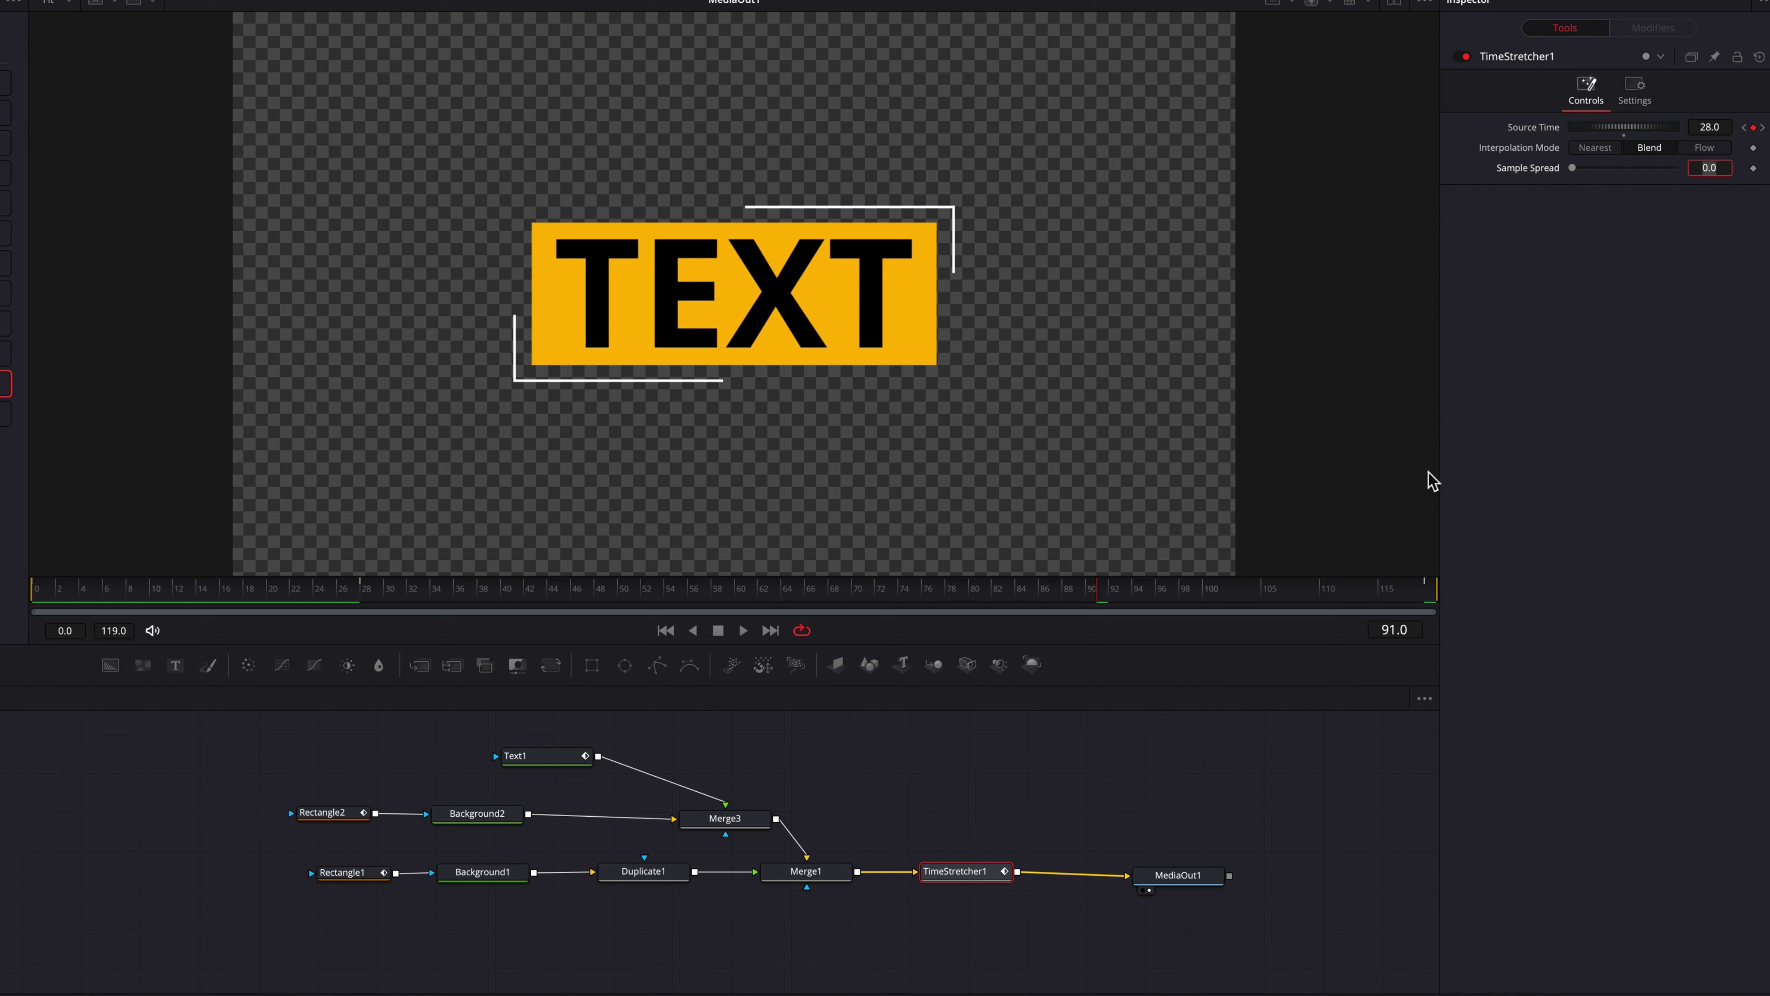
{"action": "key", "text": "Escape"}
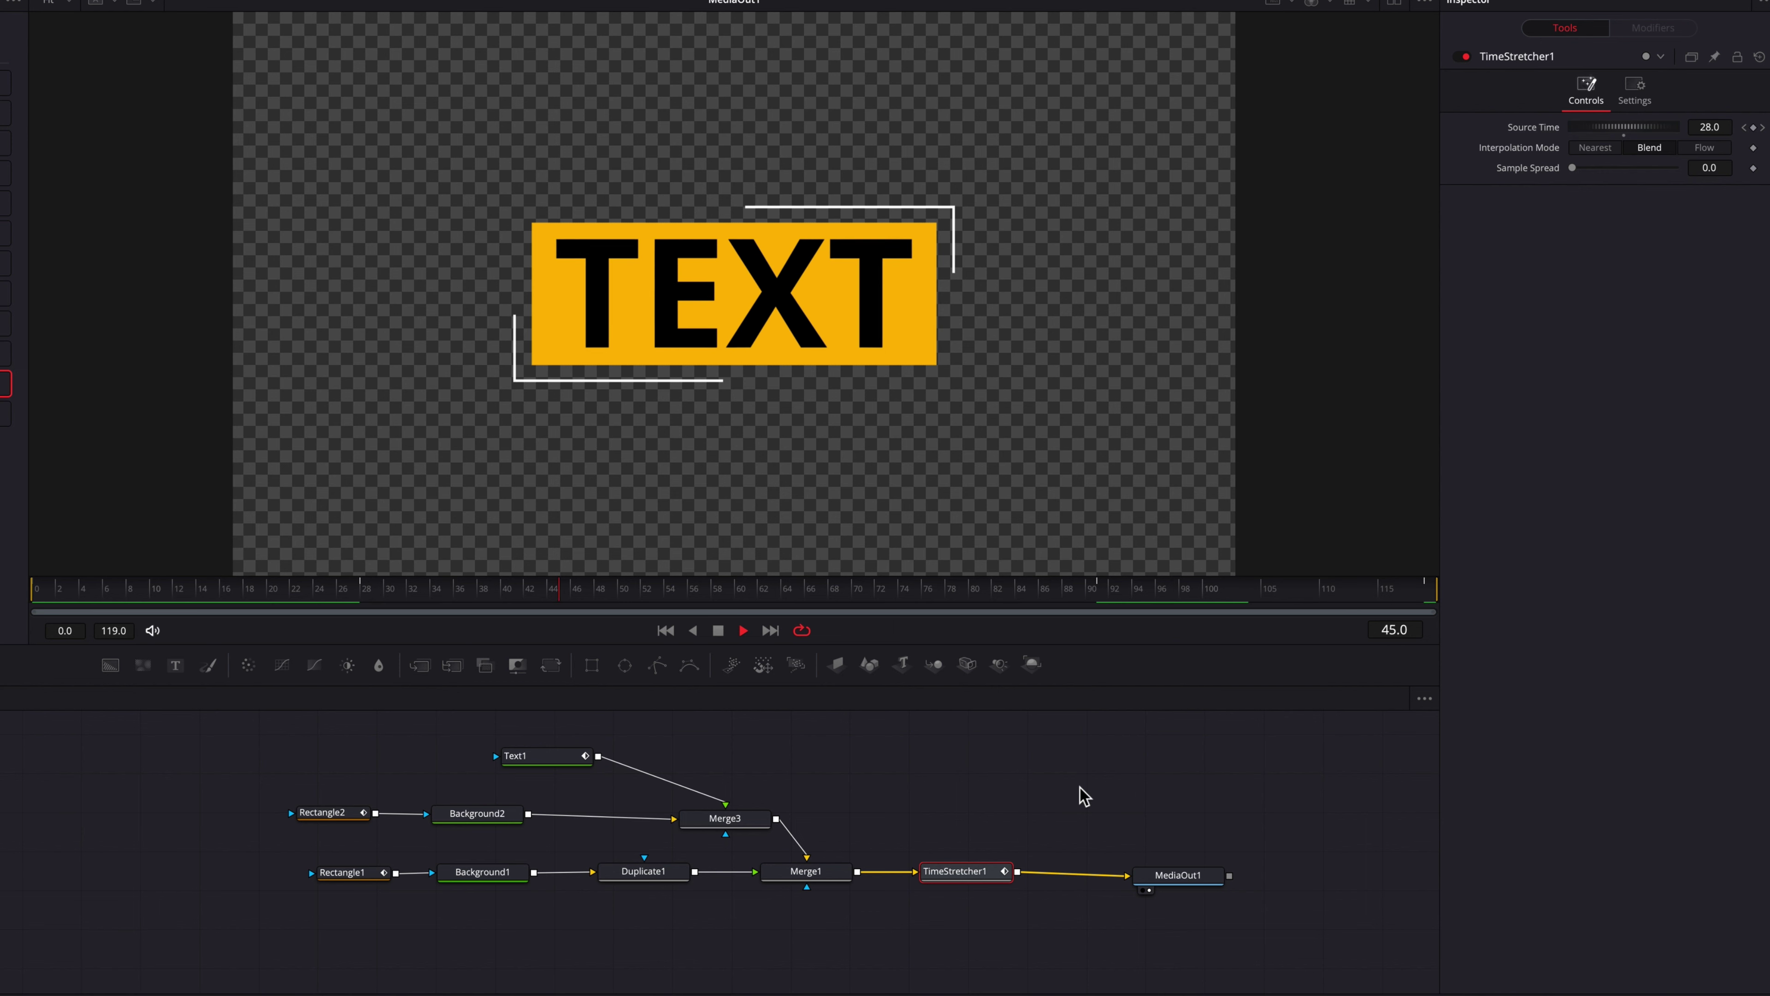
{"action": "key", "text": "space"}
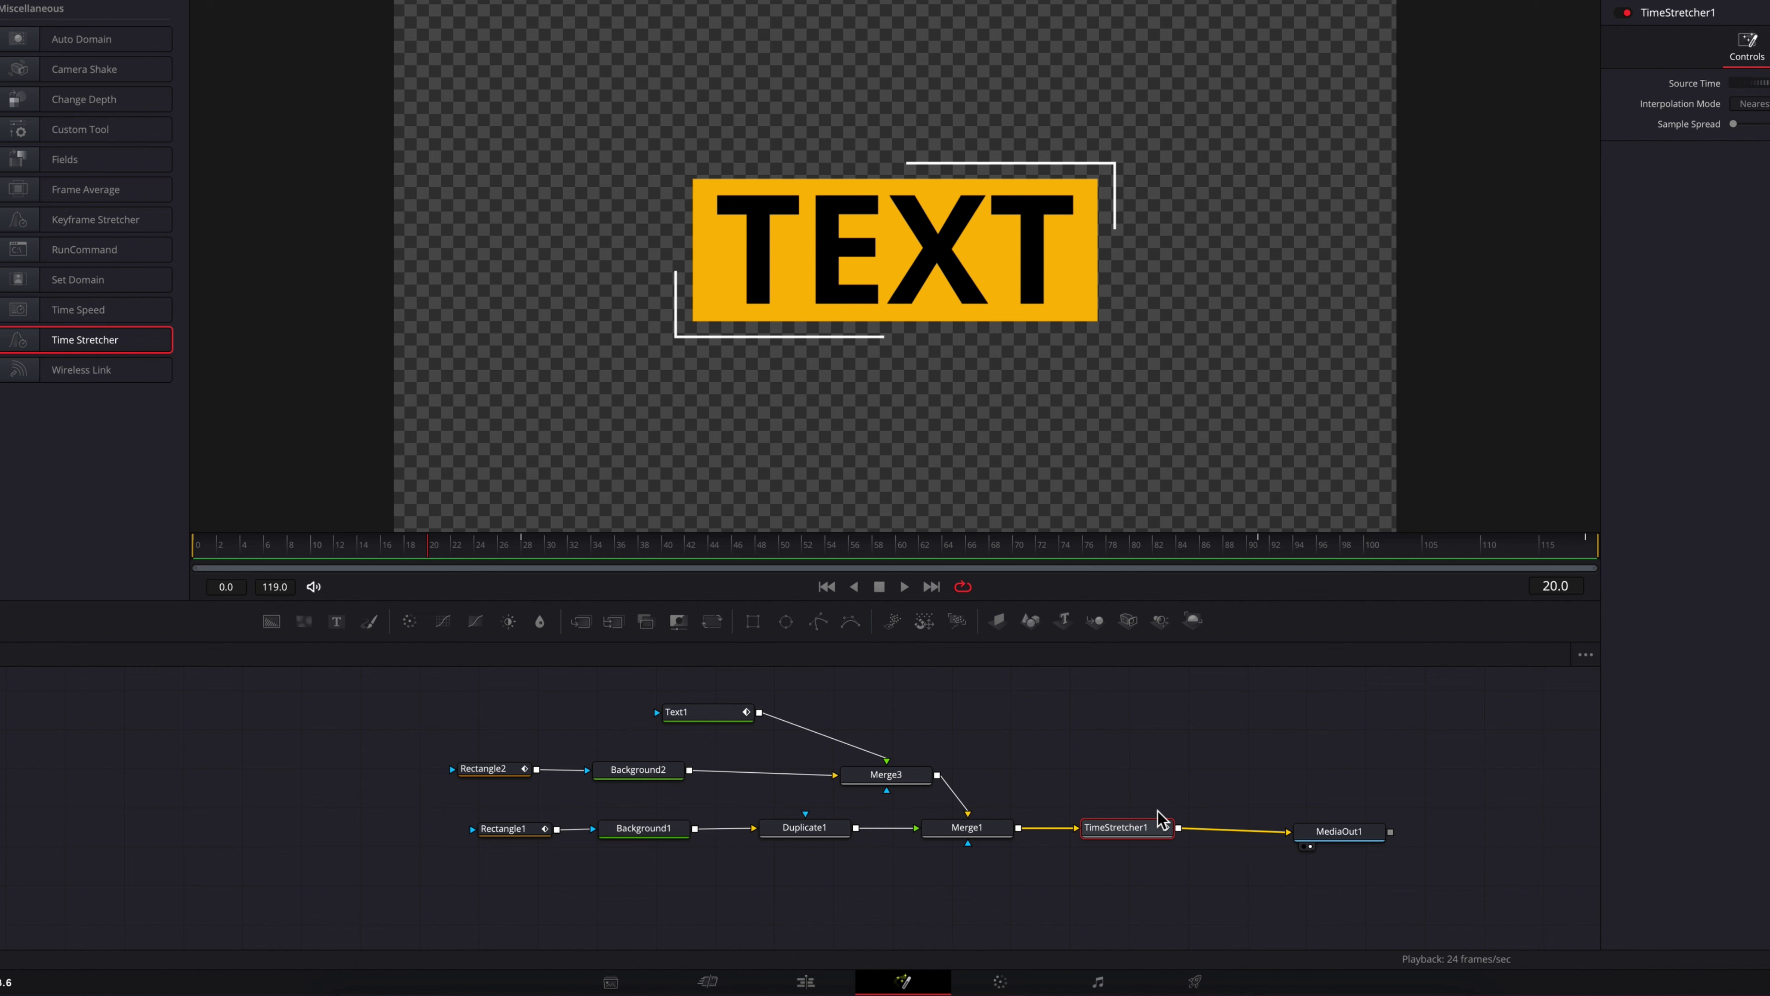
{"action": "left_click", "coordinate": [808, 982]}
{"action": "key", "text": "space"}
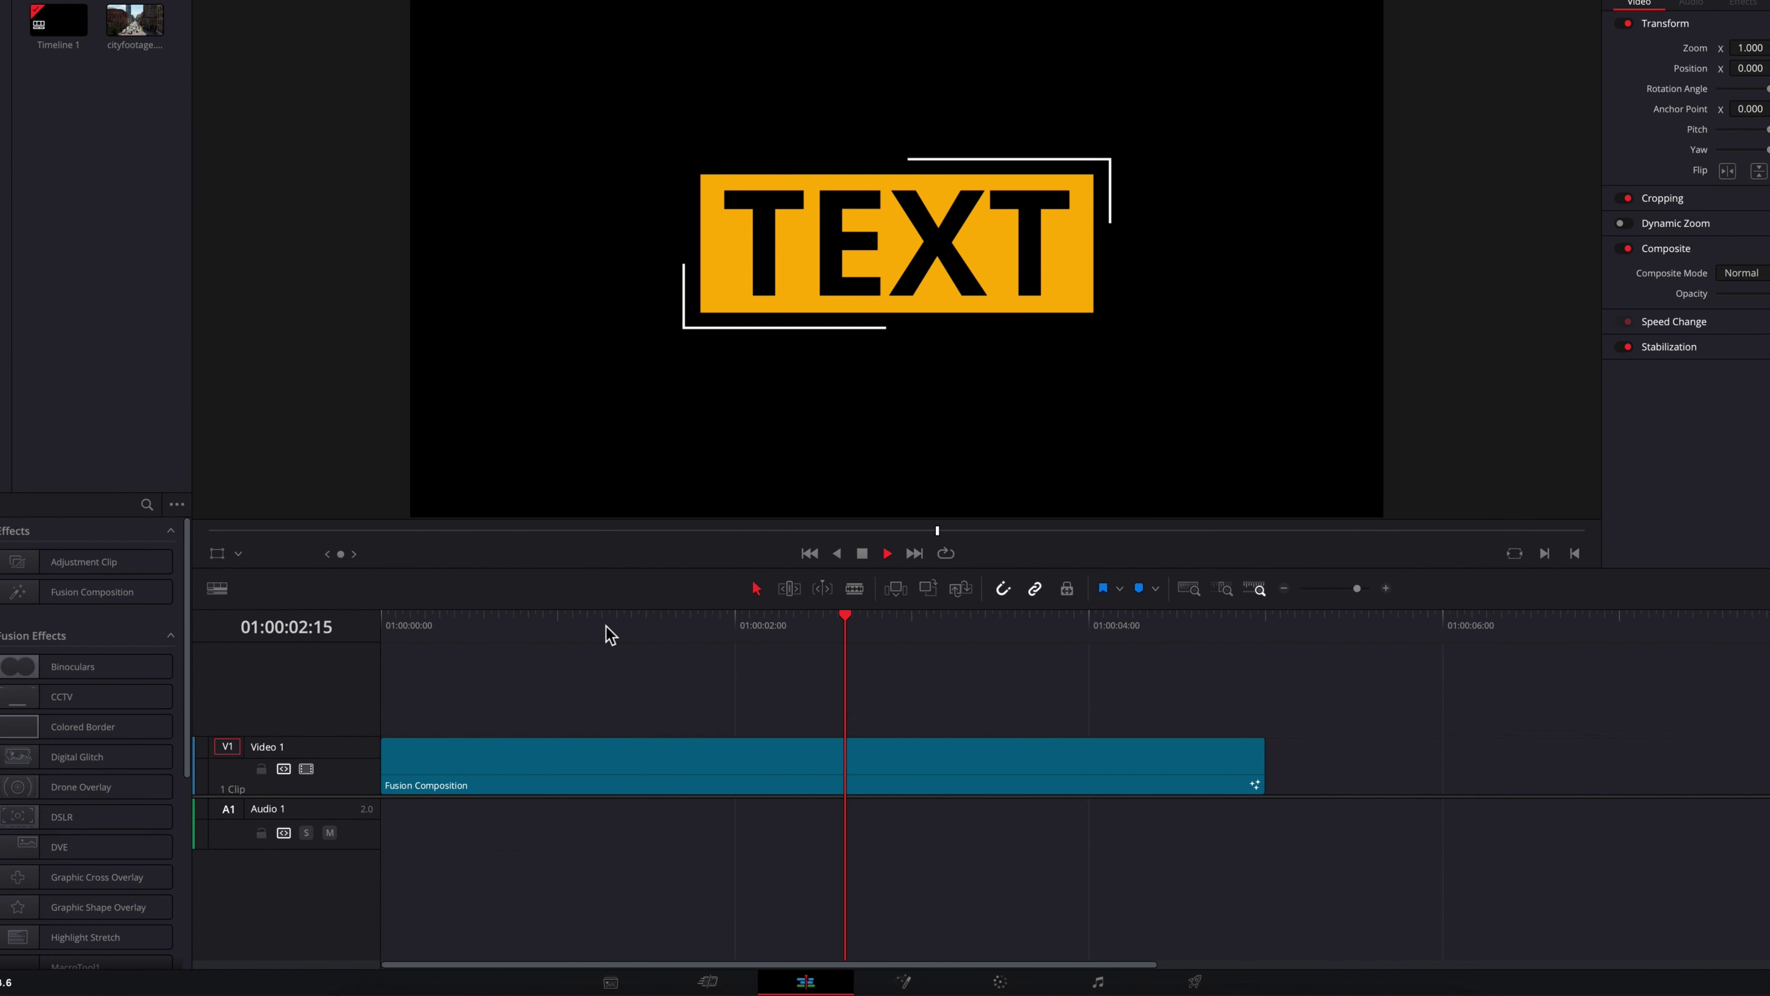
{"action": "left_click_drag", "start_coordinate": [1263, 766], "coordinate": [910, 765]}
{"action": "key", "text": "Home"}
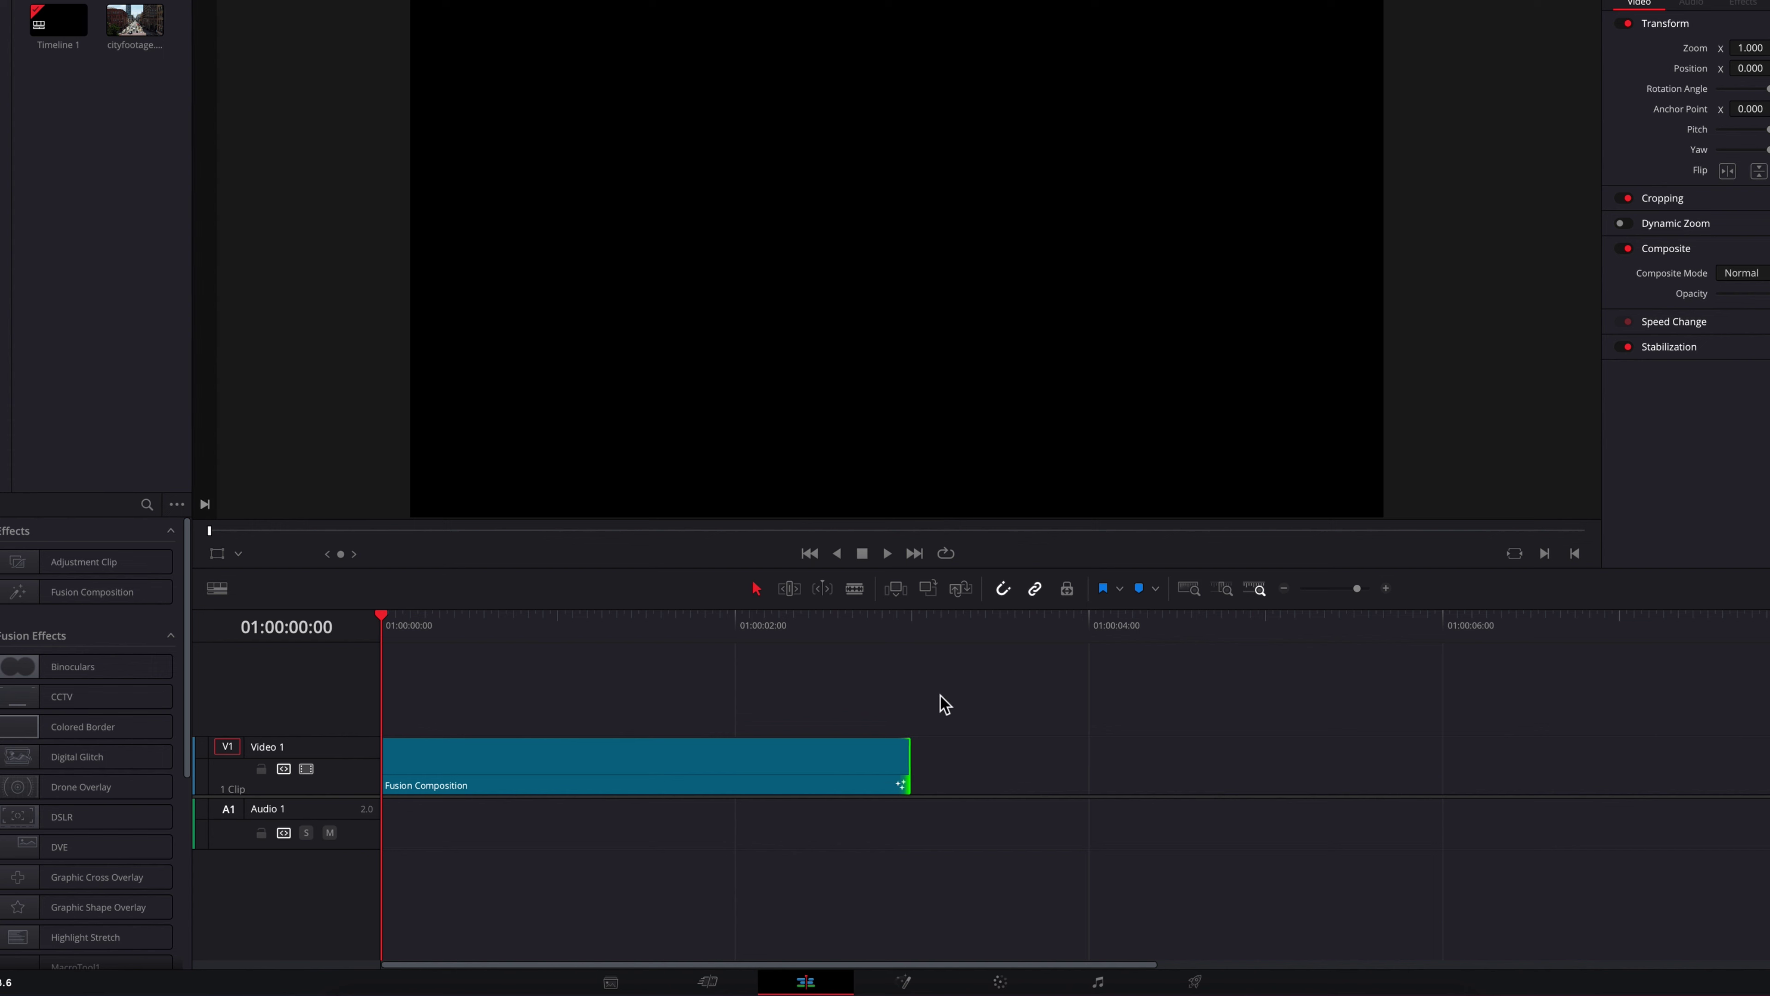
{"action": "left_click", "coordinate": [940, 700]}
{"action": "key", "text": "space"}
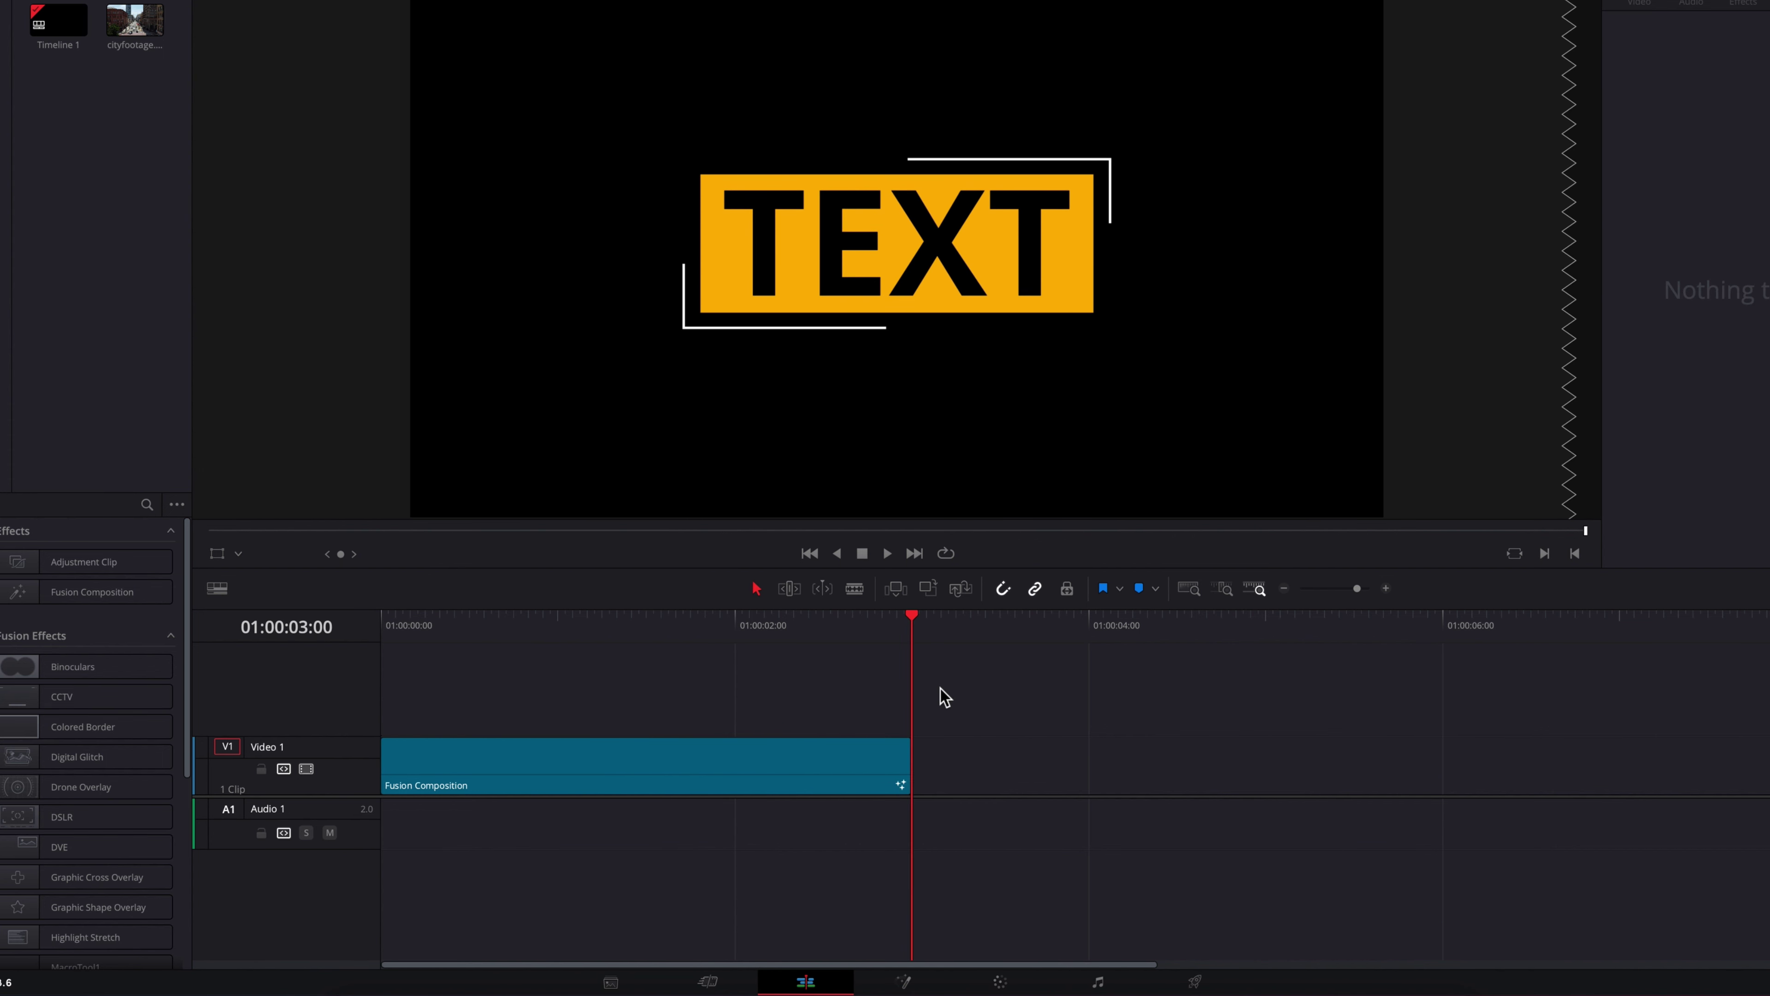
{"action": "left_click_drag", "start_coordinate": [834, 636], "coordinate": [361, 647]}
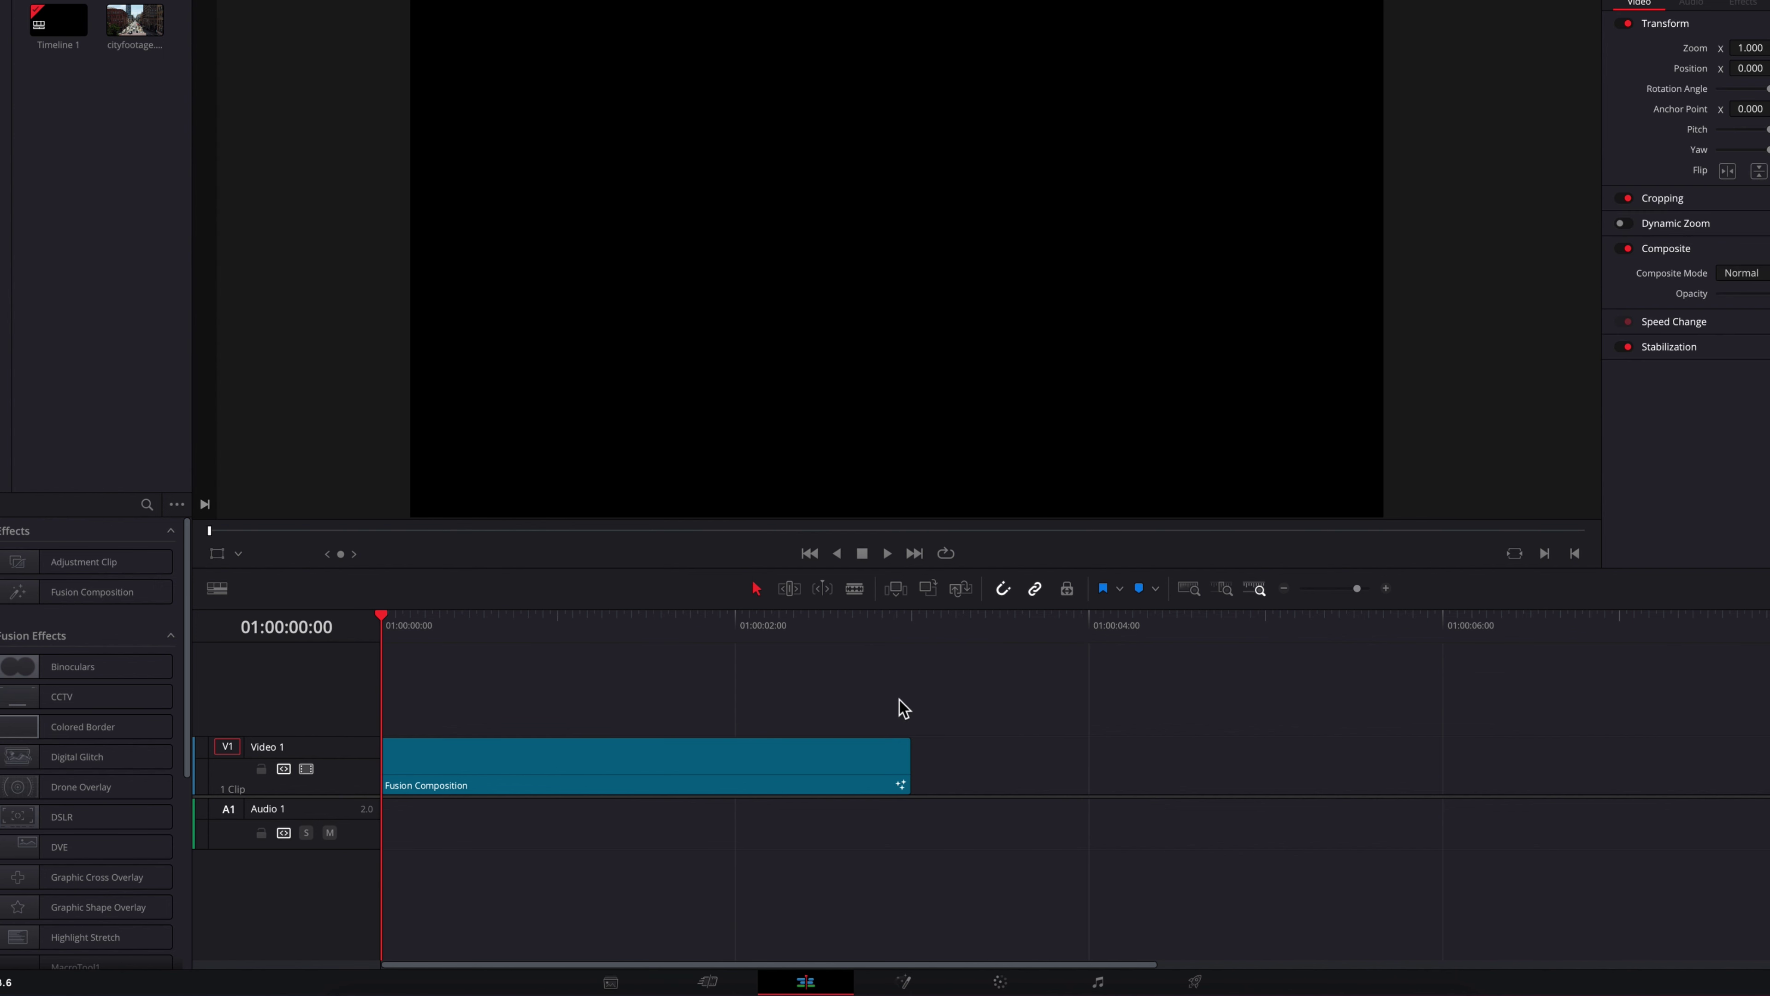
{"action": "left_click_drag", "start_coordinate": [906, 763], "coordinate": [1624, 767]}
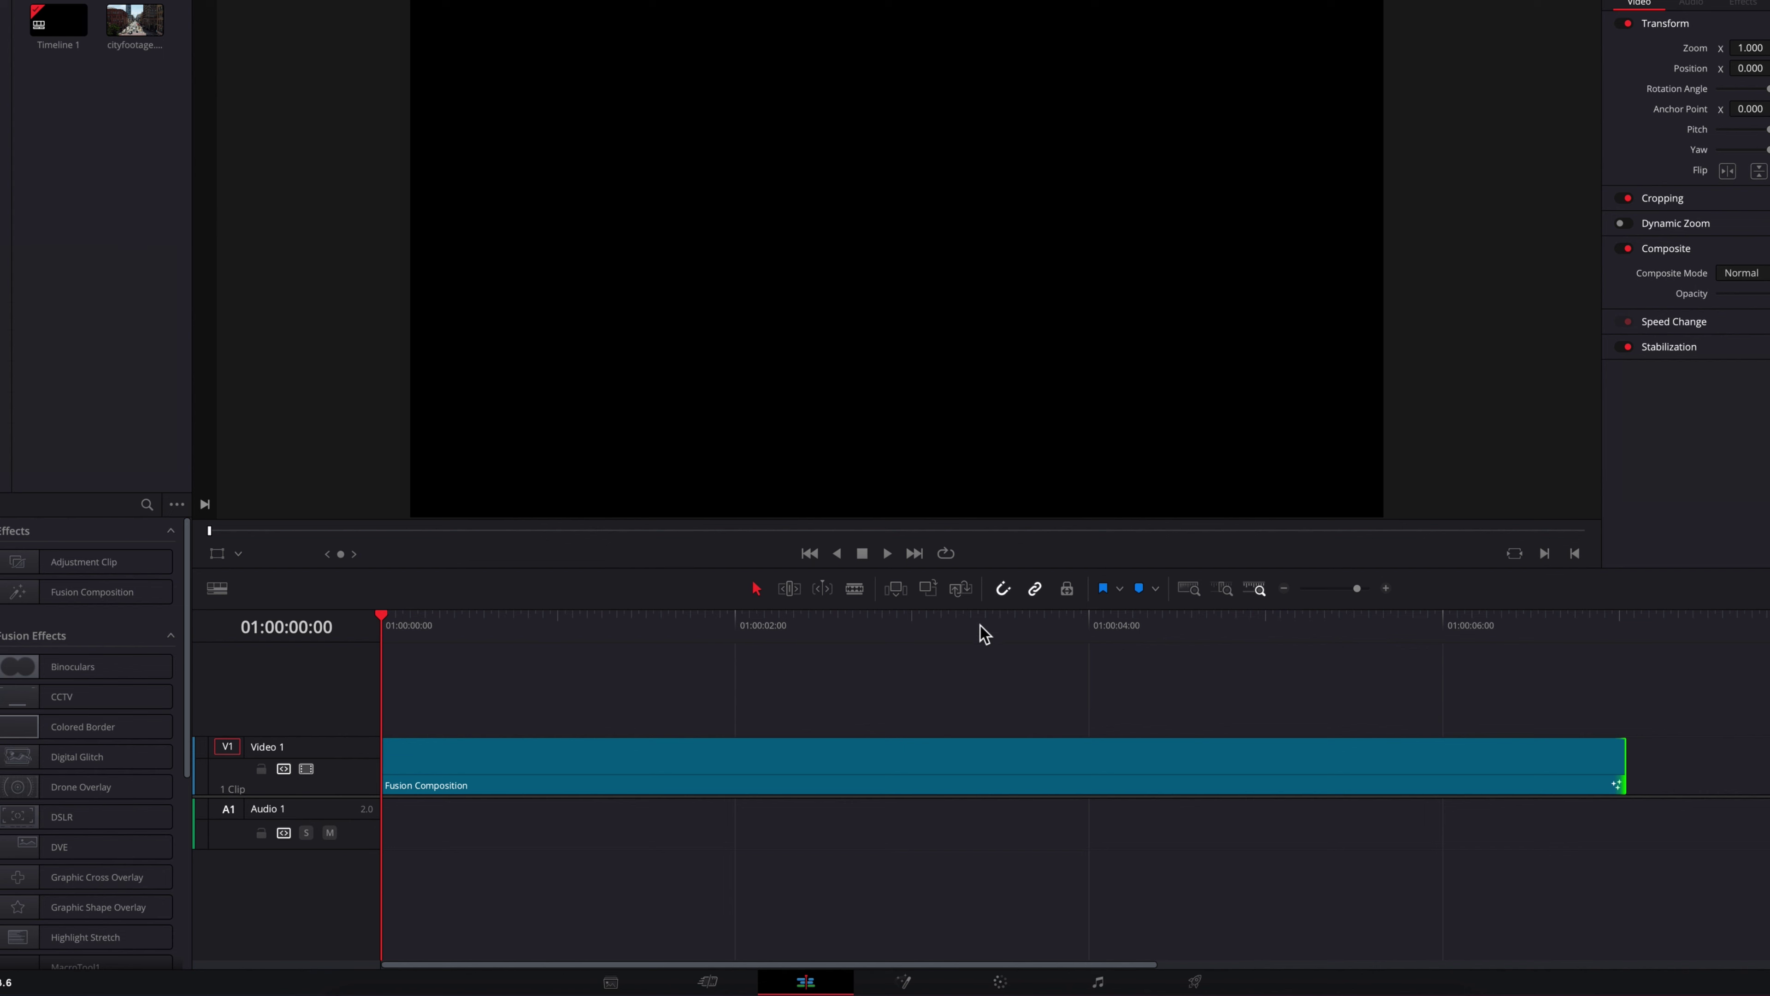
{"action": "left_click", "coordinate": [956, 626]}
{"action": "key", "text": "space"}
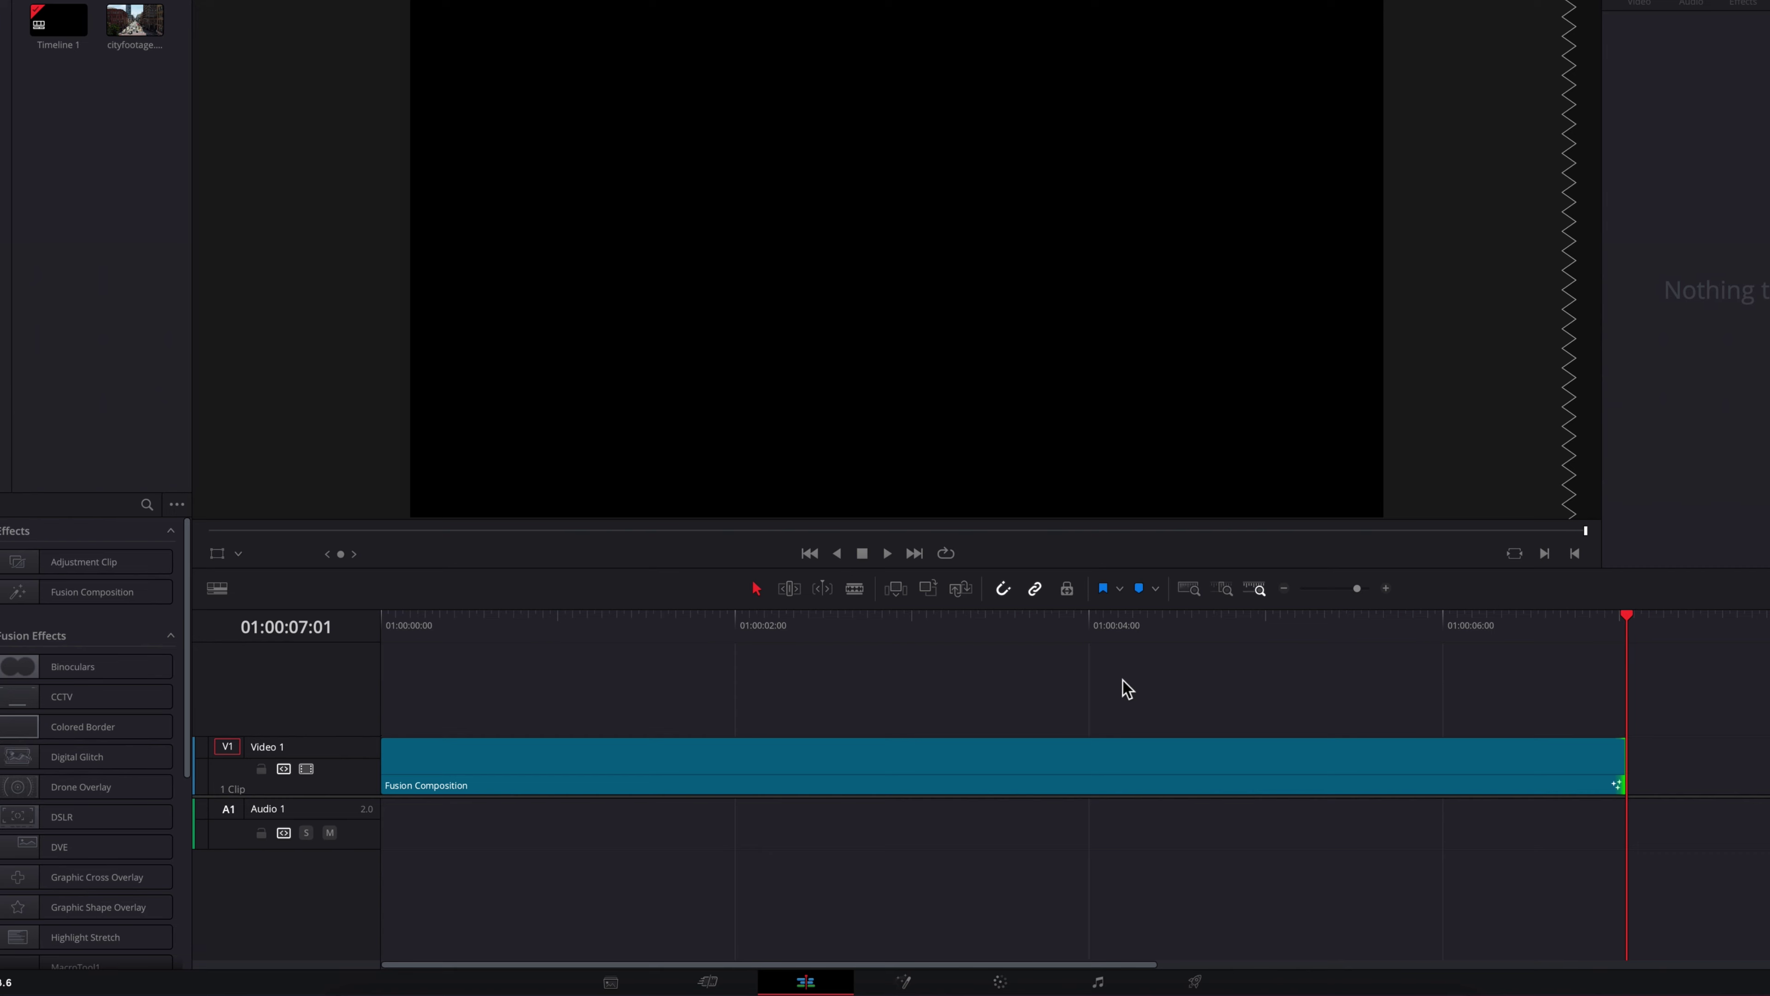
{"action": "key", "text": "ctrl+z"}
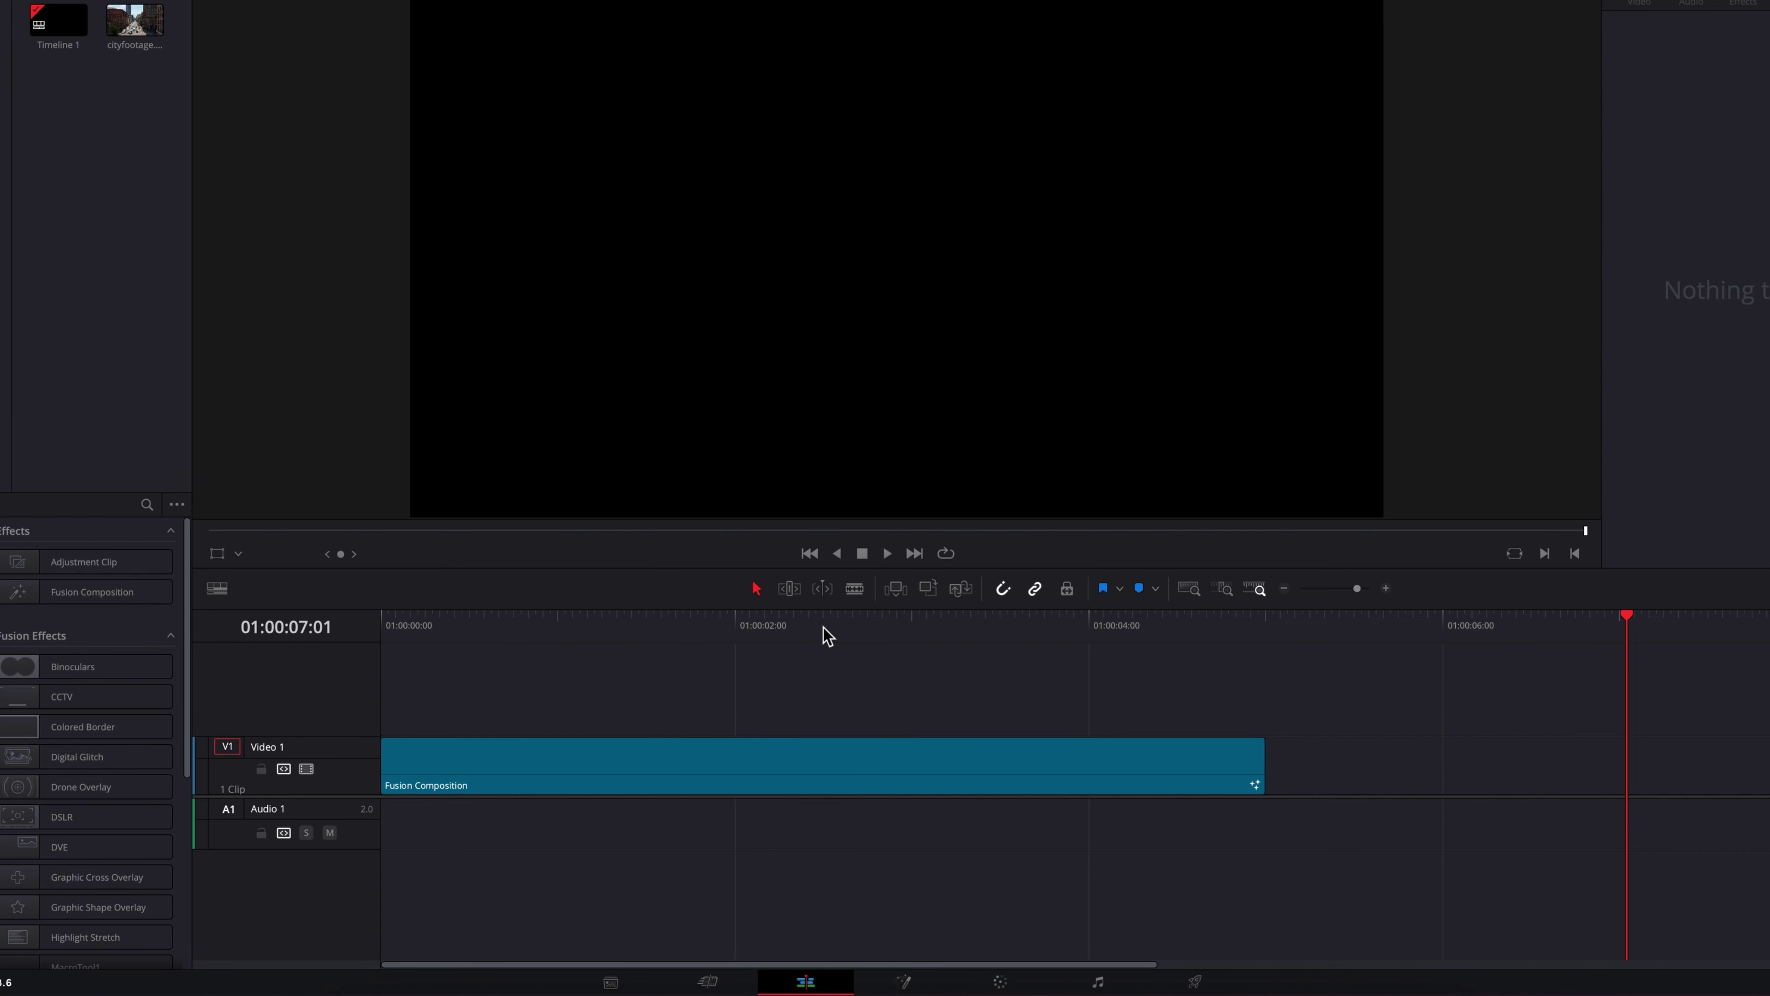
{"action": "left_click_drag", "start_coordinate": [822, 633], "coordinate": [380, 644]}
{"action": "left_click", "coordinate": [653, 778]}
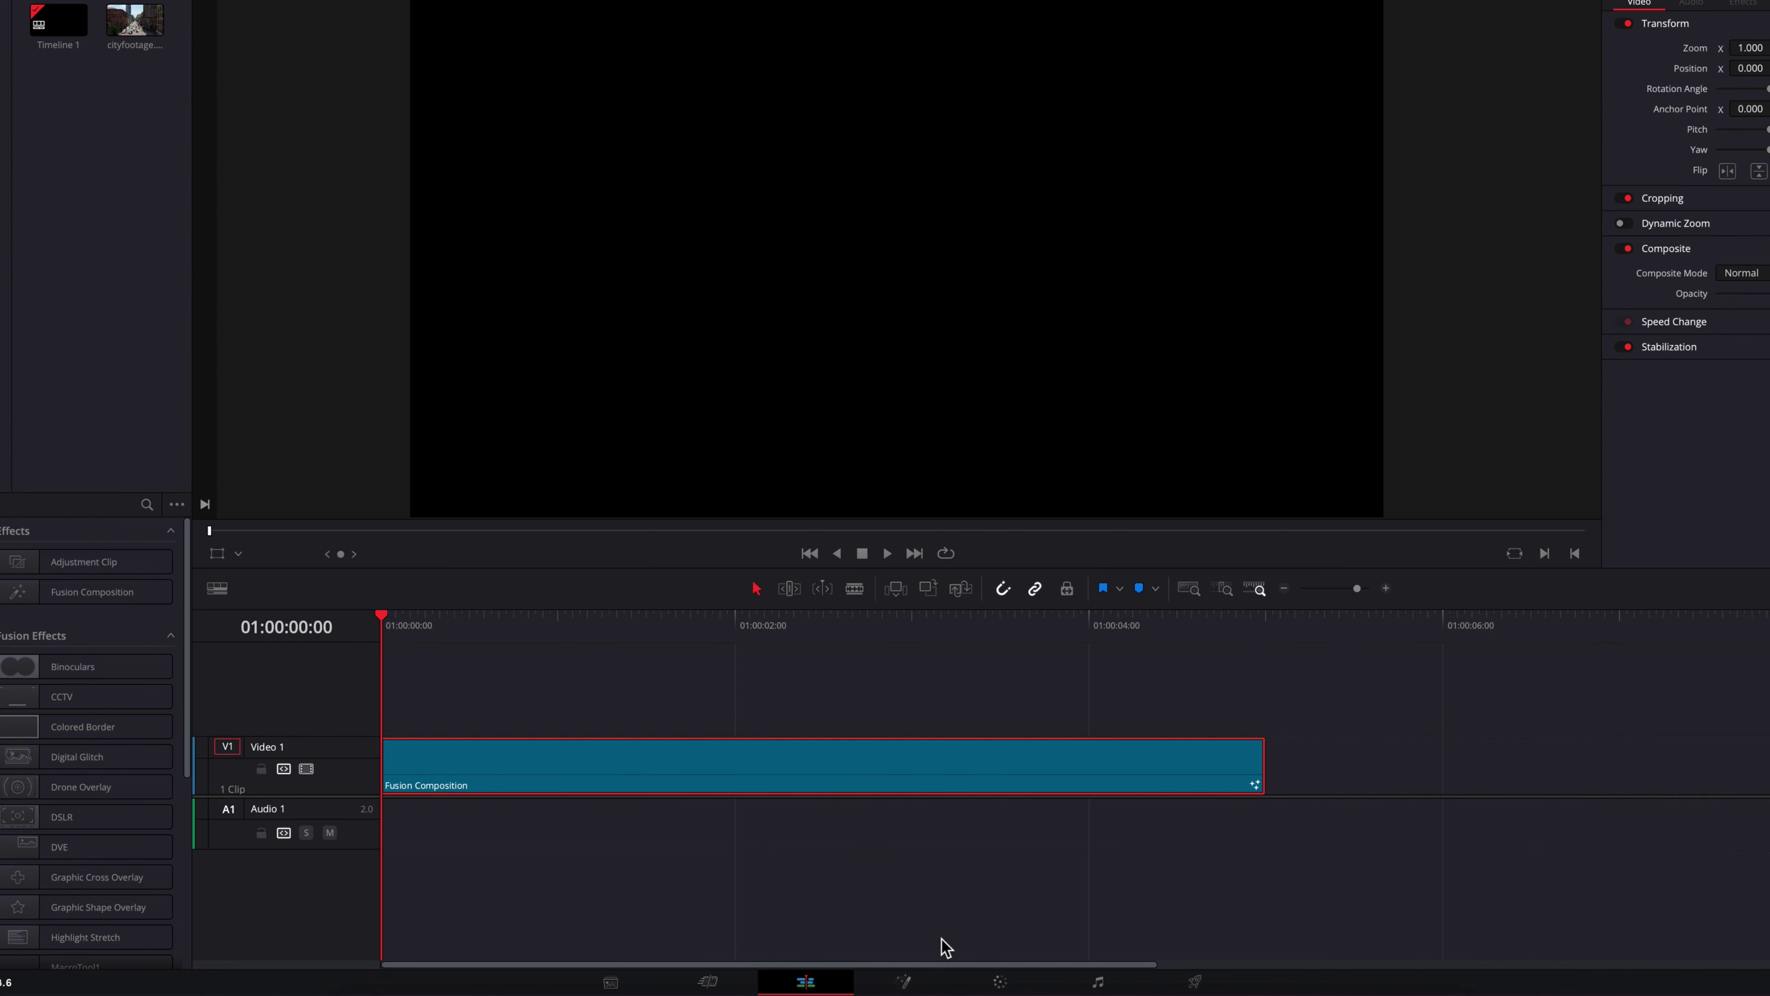
Open the title's Fusion composition to reach TimeStretcher1's Source Time.
{"action": "left_click", "coordinate": [920, 984]}
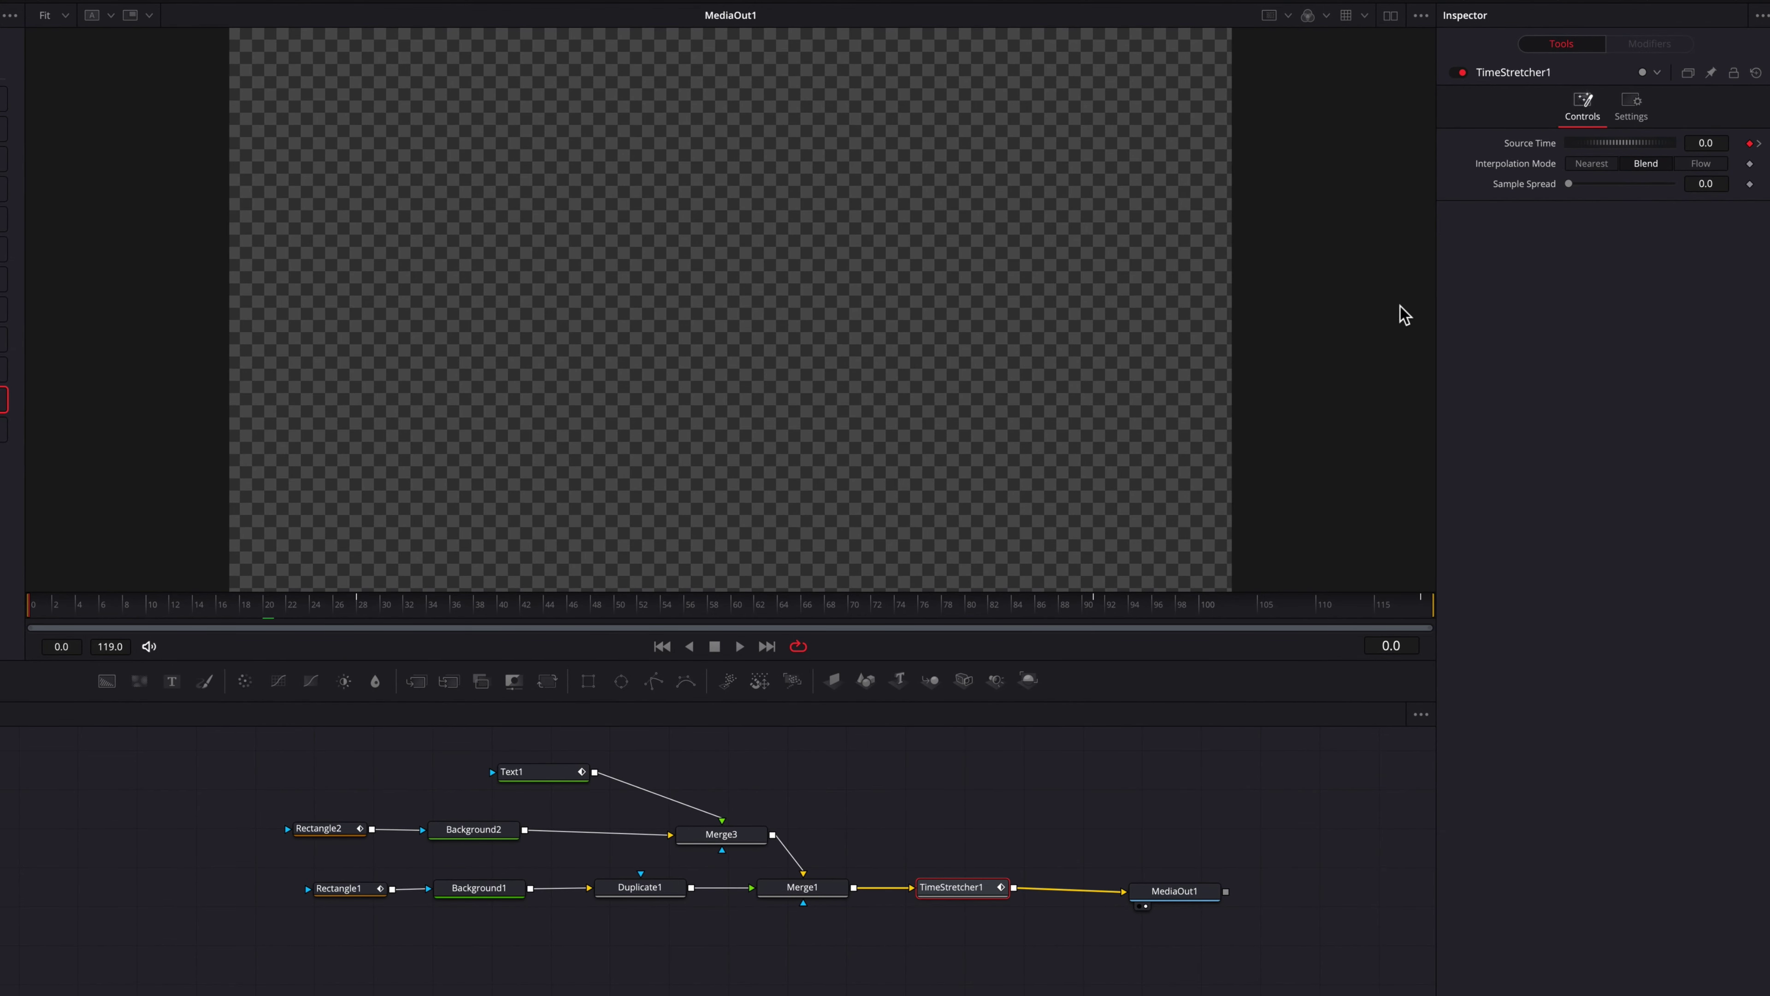
{"action": "right_click", "coordinate": [1530, 145]}
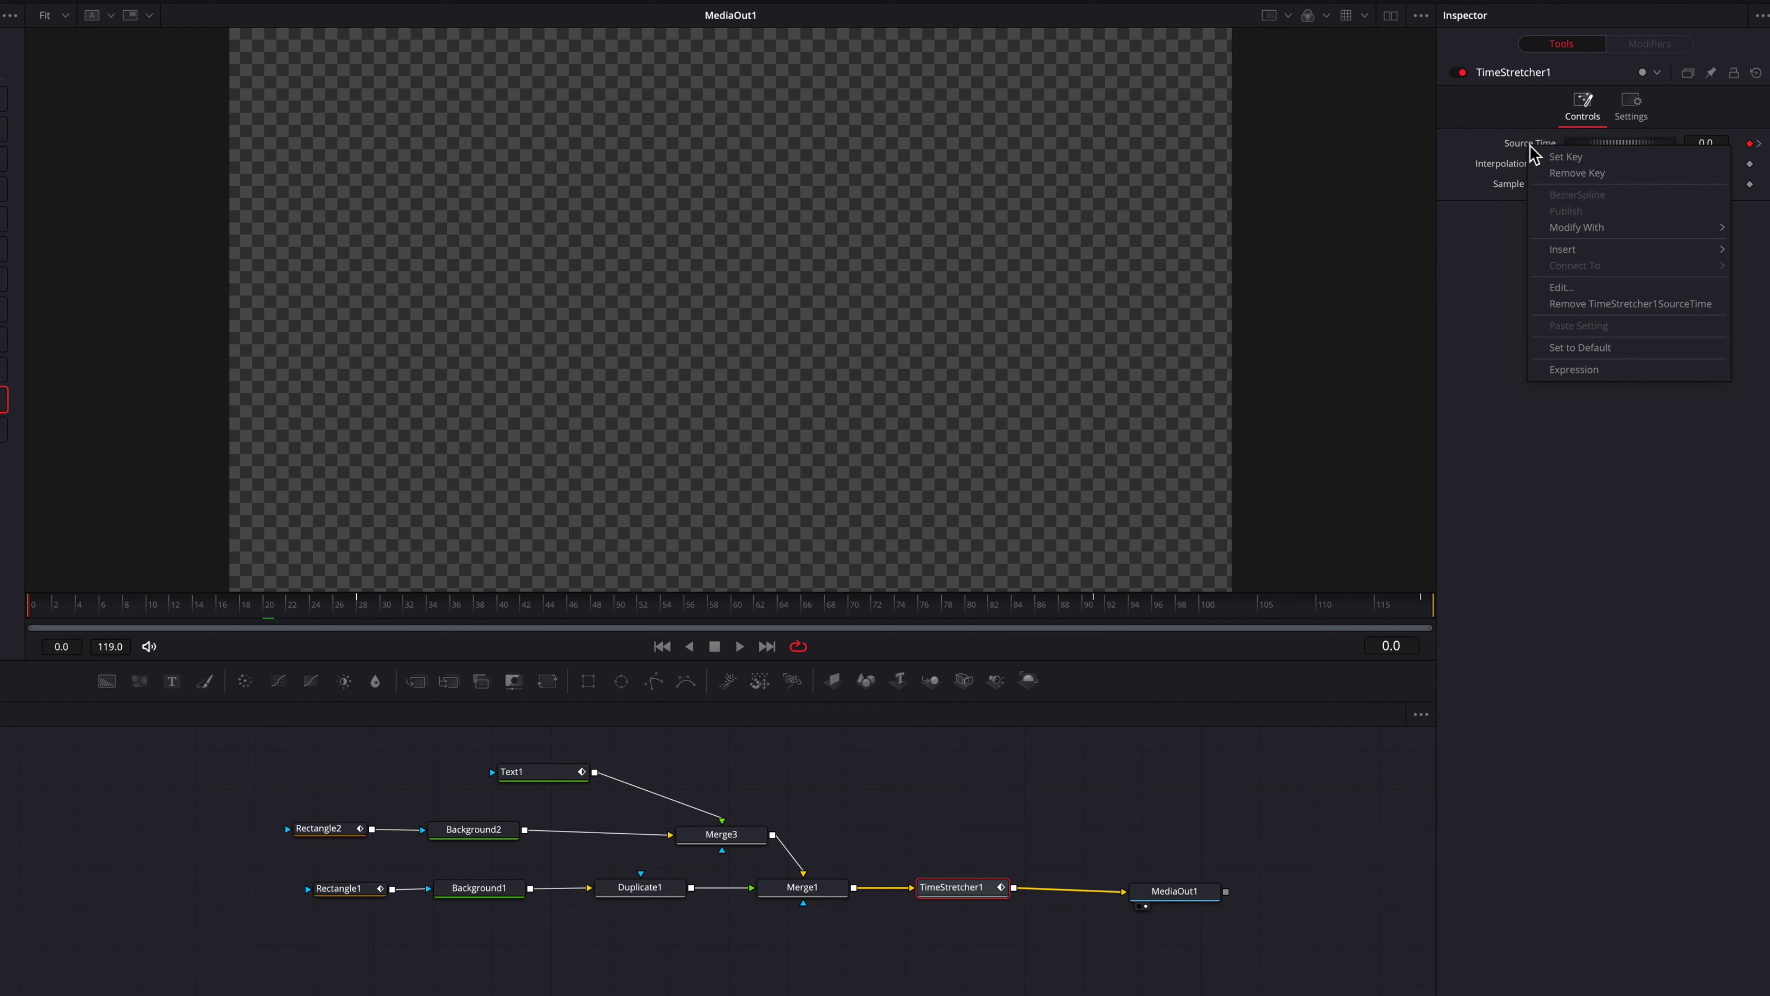
{"action": "mouse_move", "coordinate": [1608, 253]}
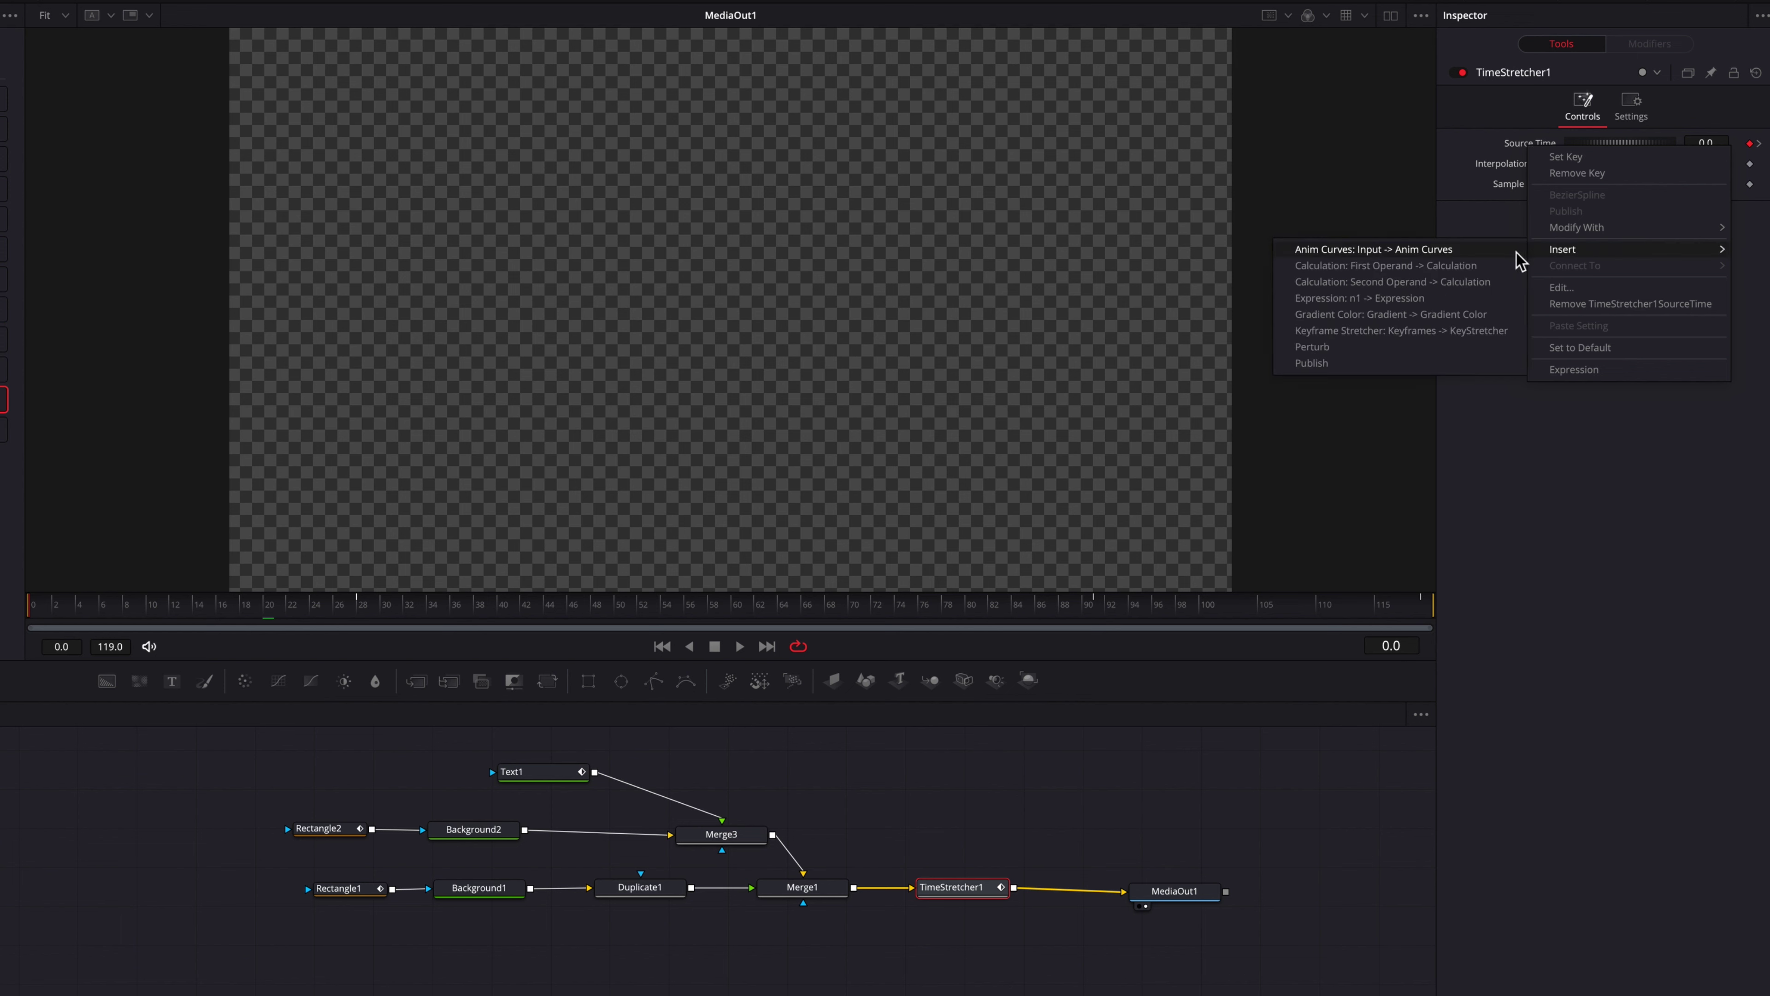
{"action": "left_click", "coordinate": [1482, 333]}
{"action": "left_click", "coordinate": [1647, 45]}
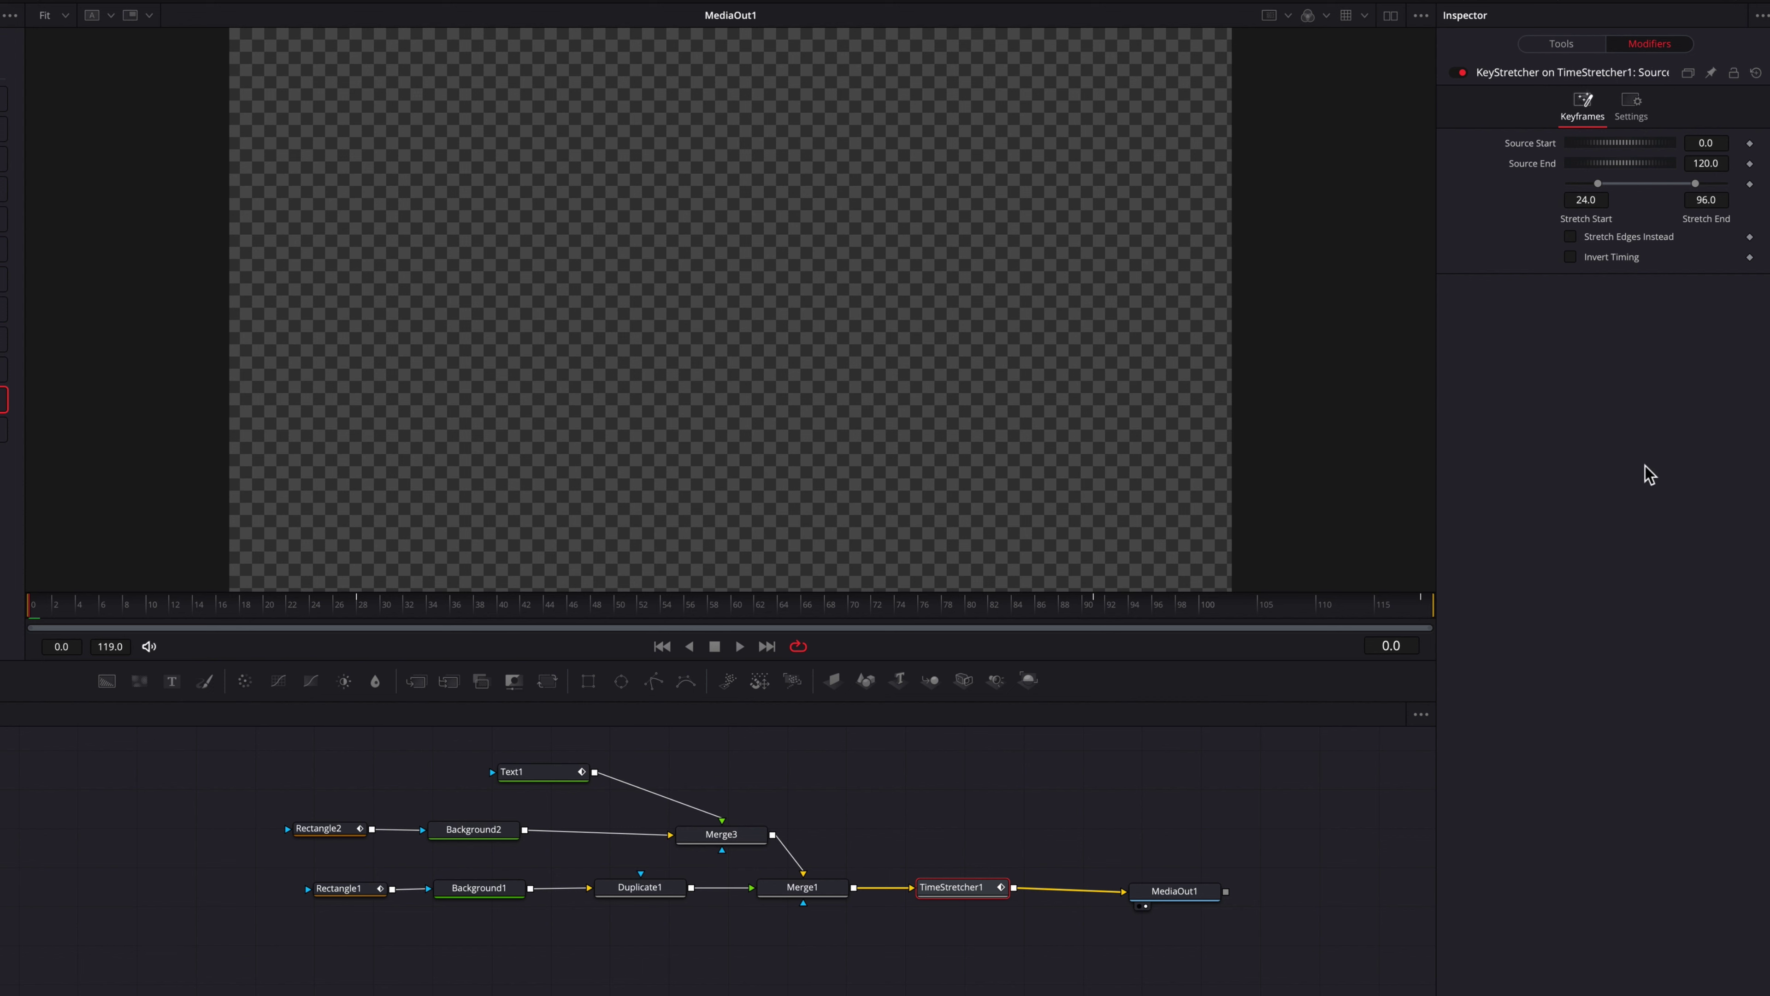
From the last frame, give the Keyframe Stretcher Stretch Start 29 and Stretch End 90.
{"action": "left_click", "coordinate": [1421, 606]}
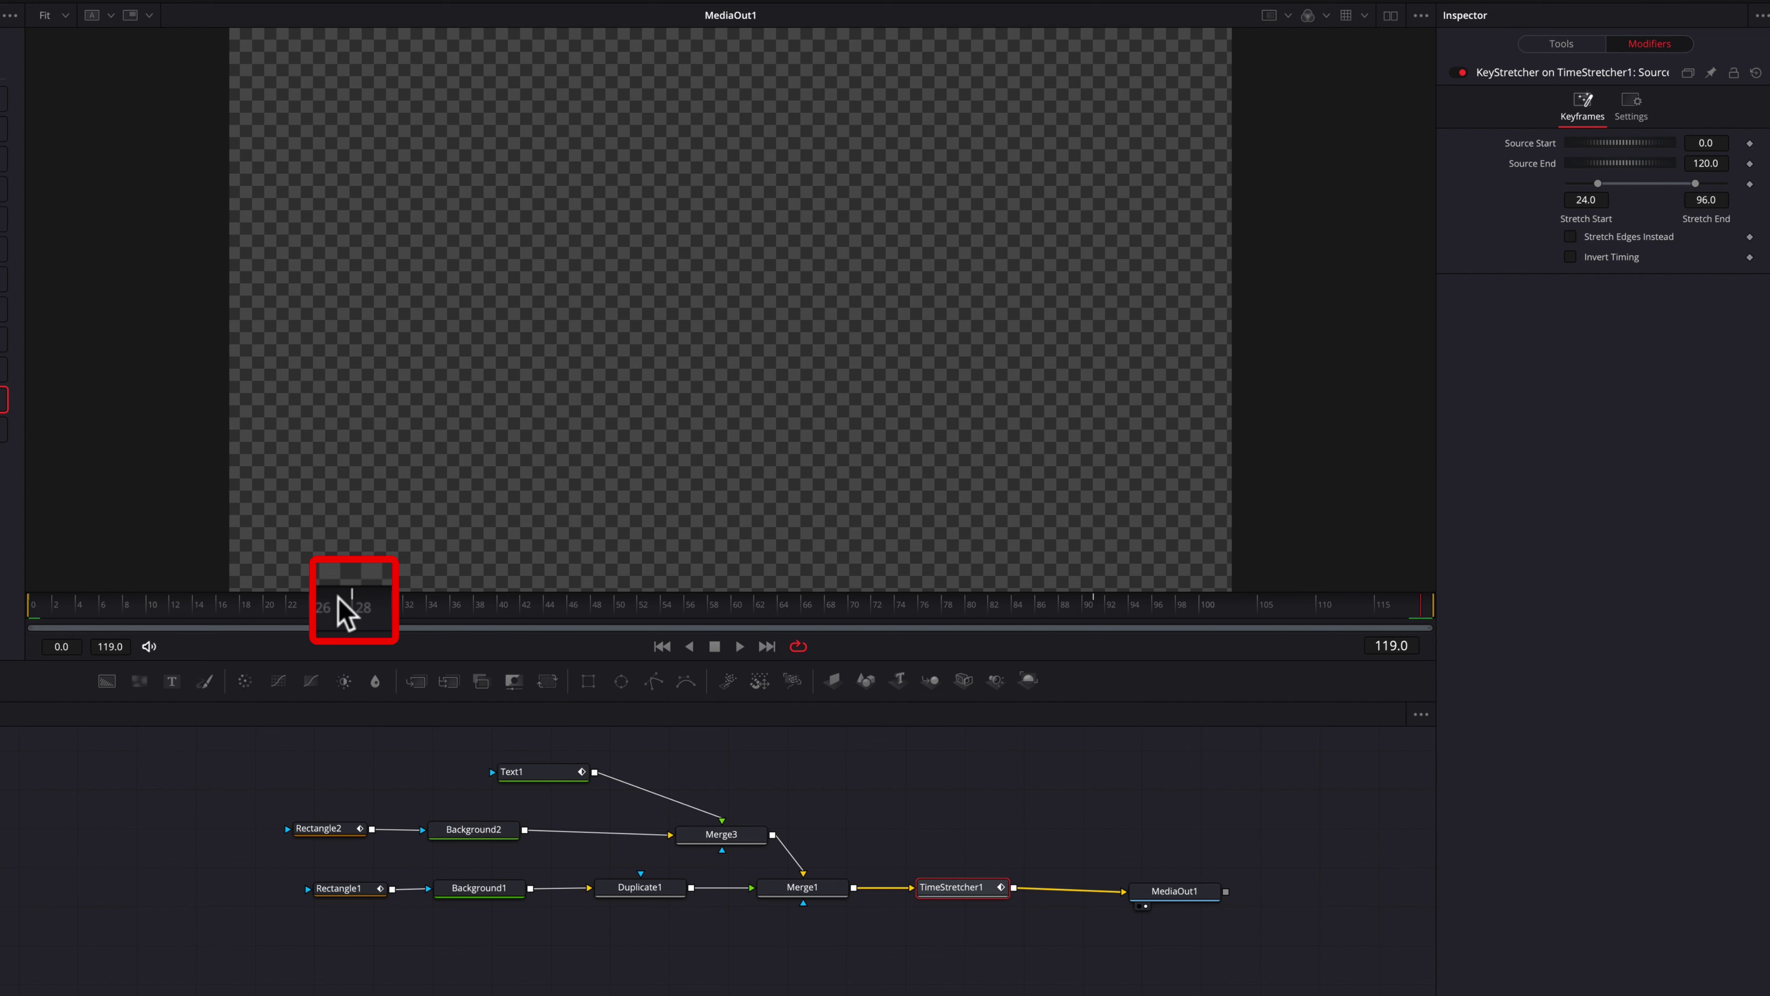
{"action": "left_click", "coordinate": [354, 607]}
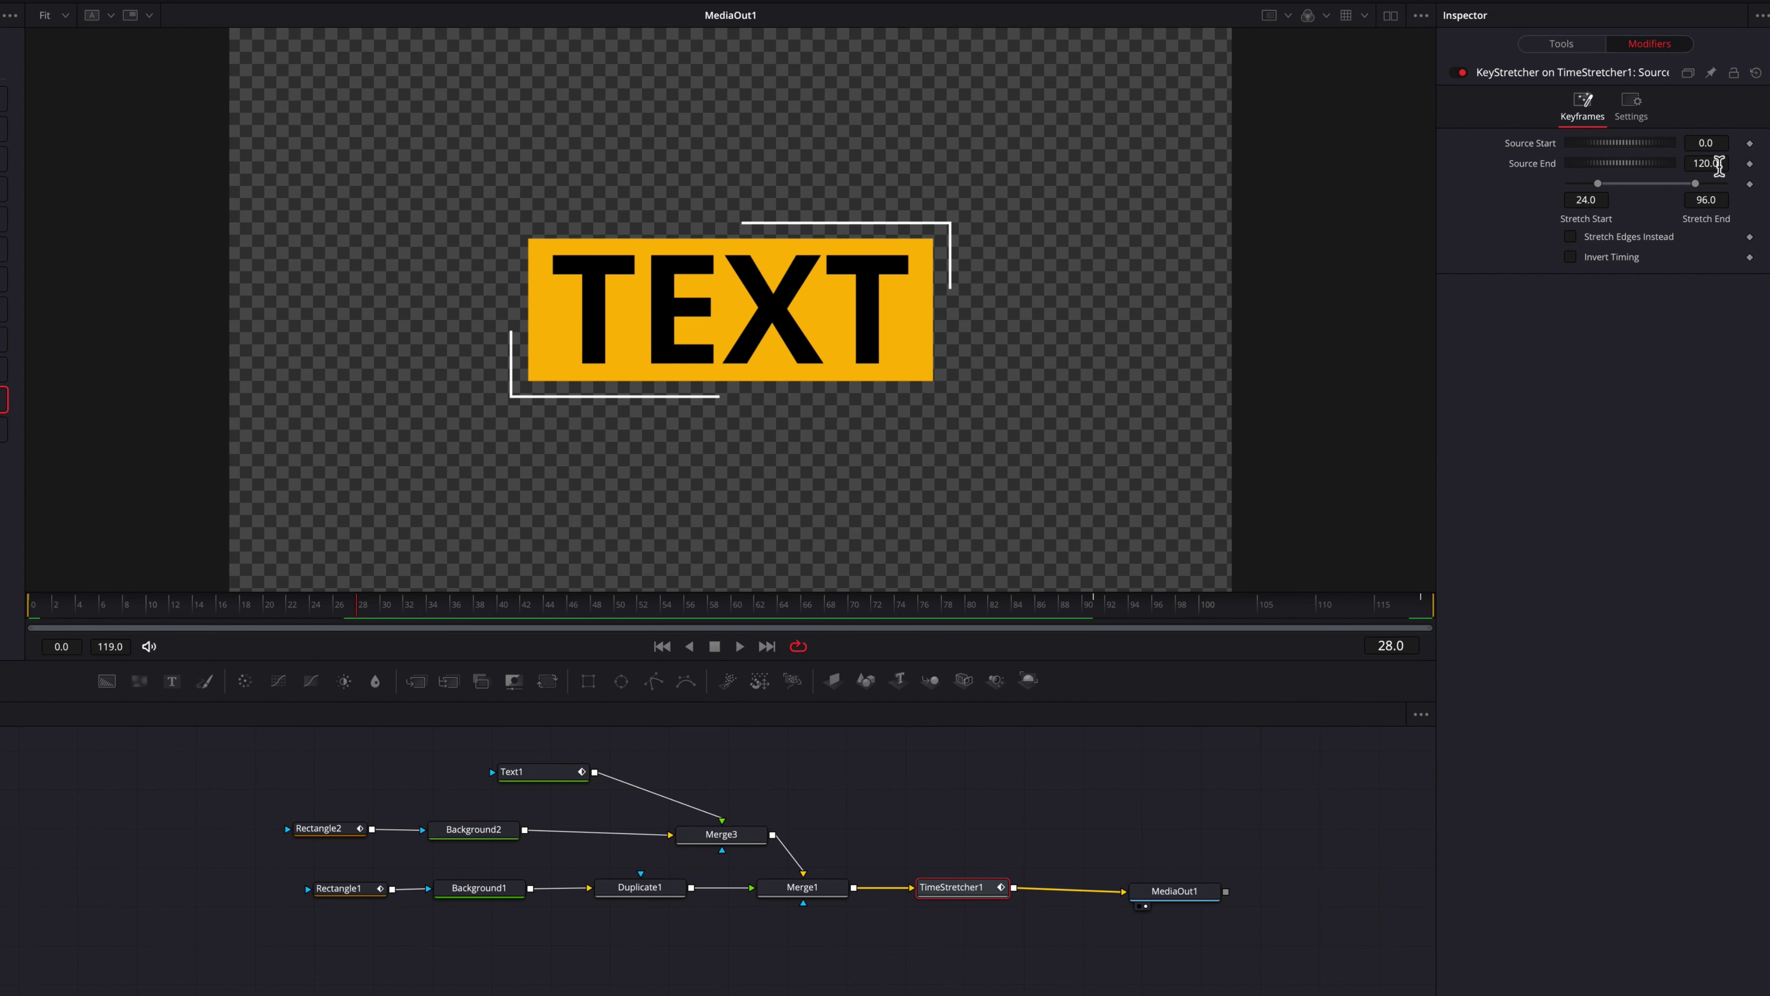
{"action": "left_click", "coordinate": [1600, 199]}
{"action": "type", "text": "2"}
{"action": "type", "text": "9"}
{"action": "key", "text": "Return"}
{"action": "double_click", "coordinate": [1705, 199]}
{"action": "type", "text": "90"}
{"action": "key", "text": "Return"}
{"action": "left_click", "coordinate": [1099, 604]}
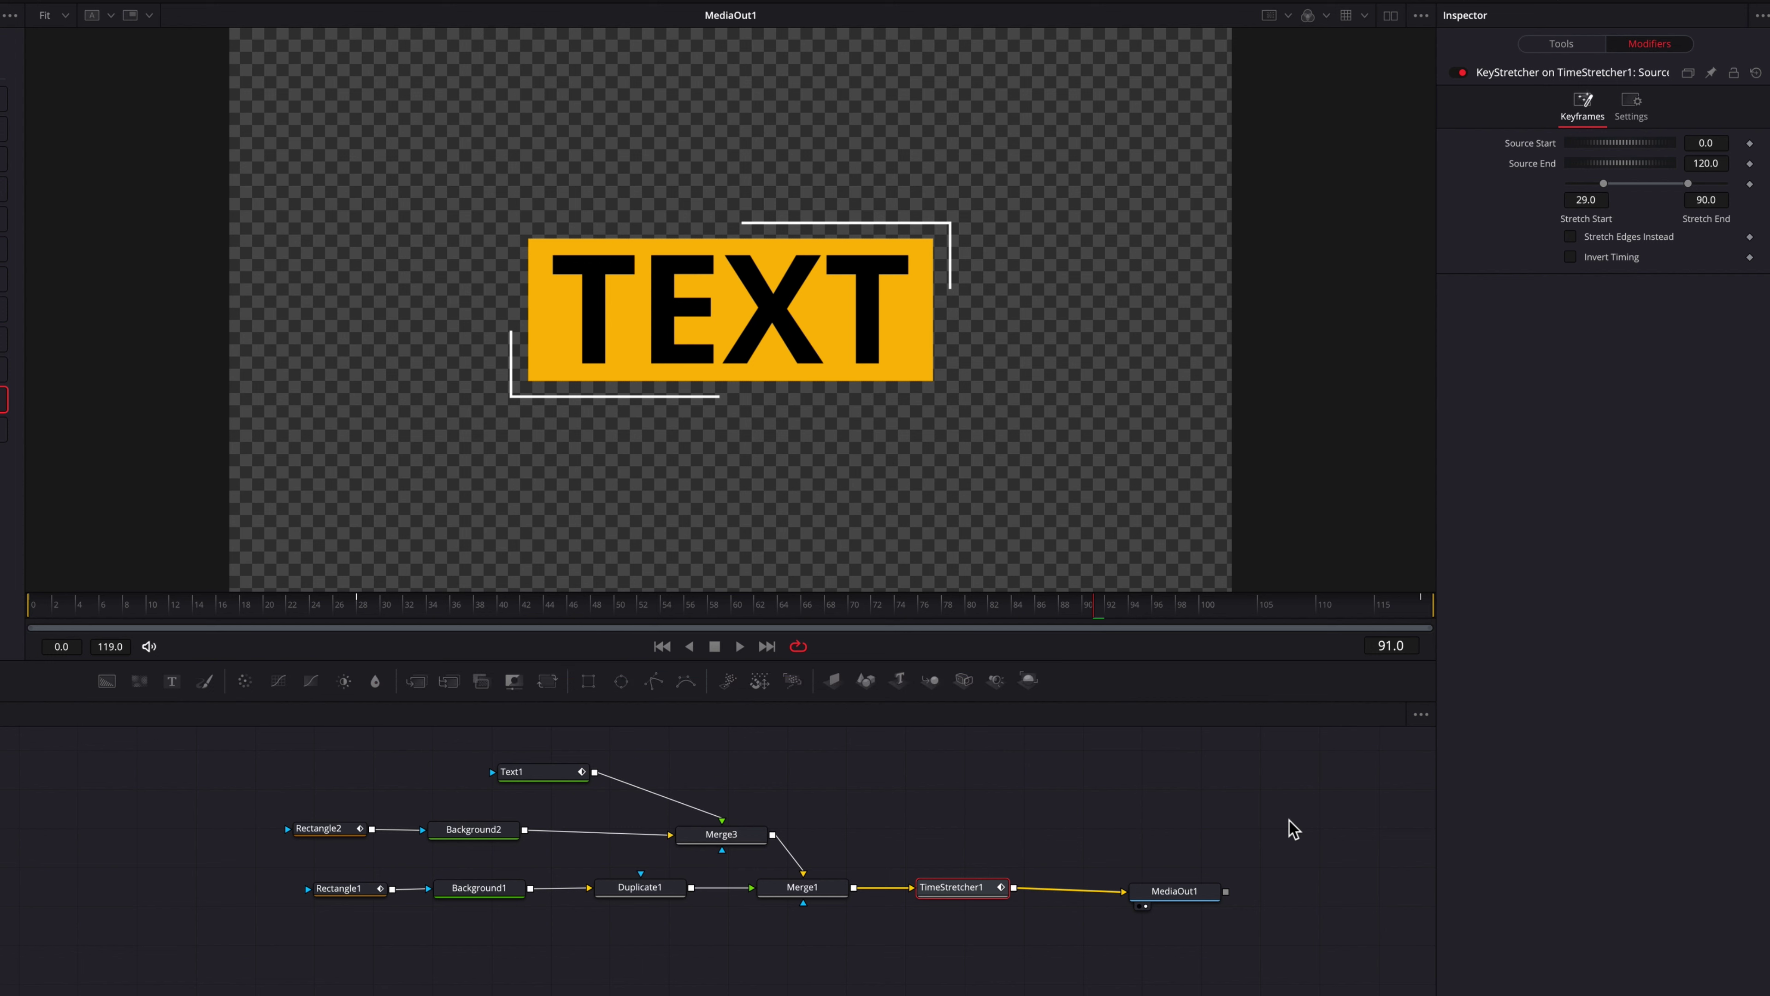
On the Edit page, play the shortened title, then extend the clip past 01:00:06 and replay.
{"action": "key", "text": "shift+4"}
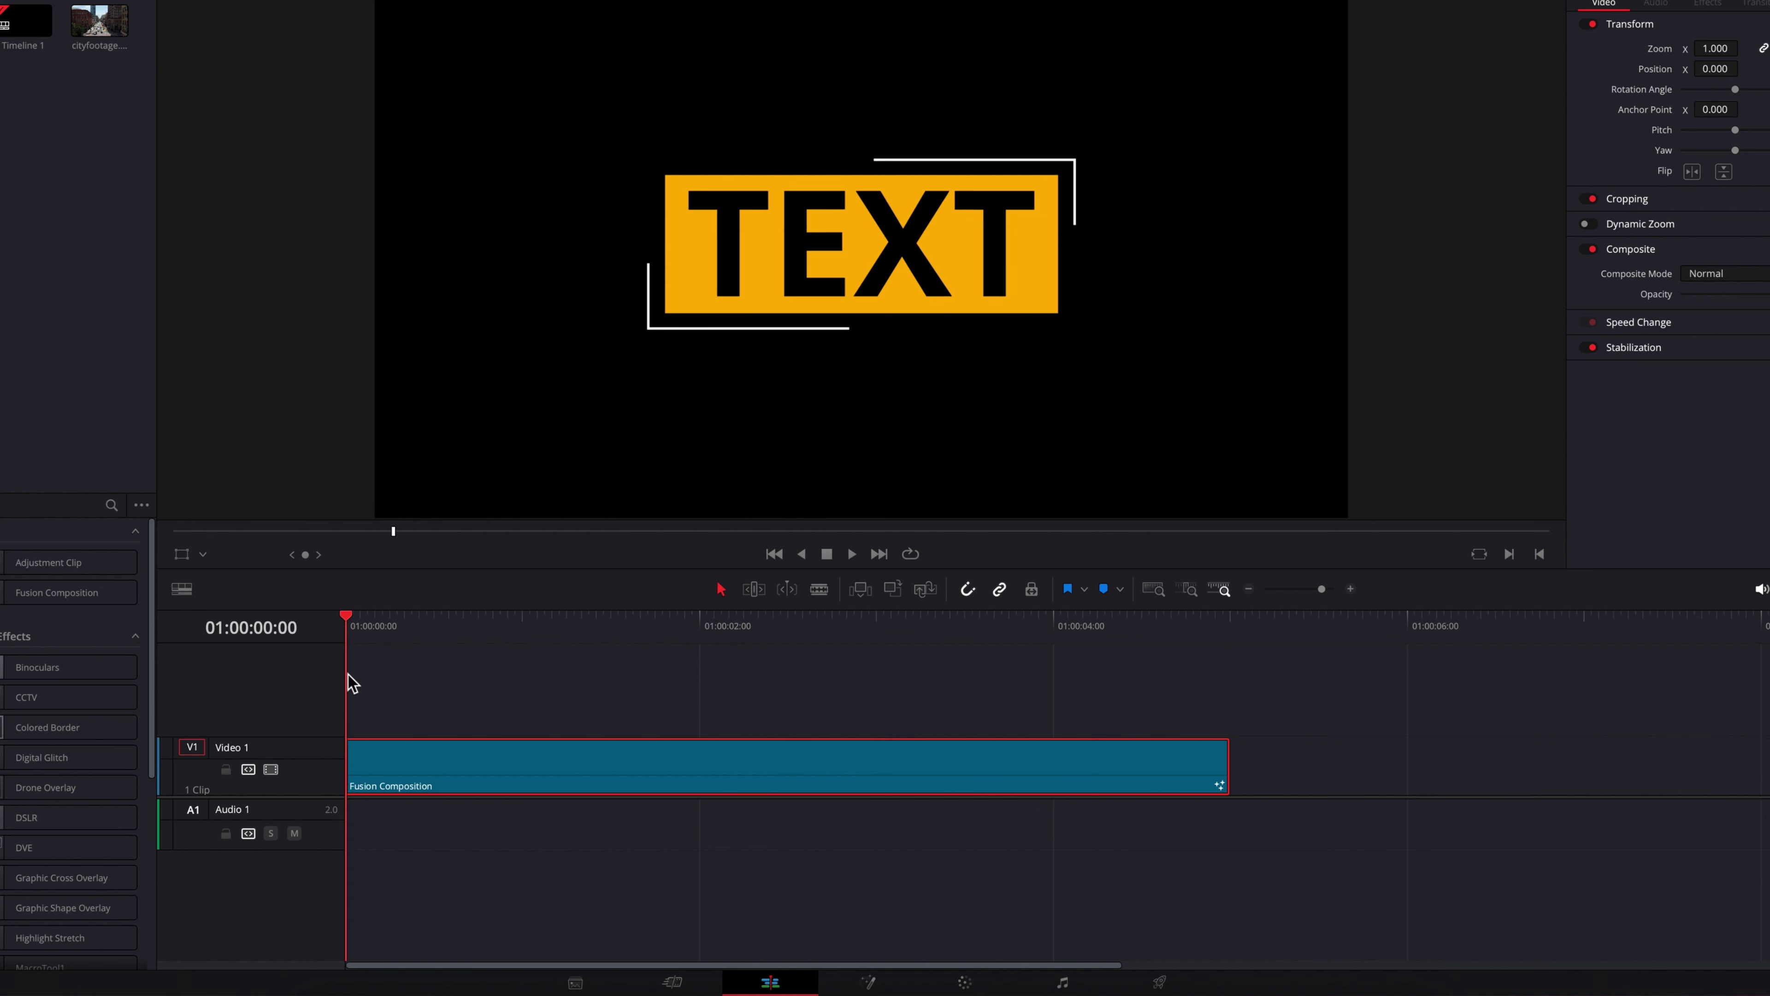
{"action": "left_click_drag", "start_coordinate": [1221, 769], "coordinate": [913, 769]}
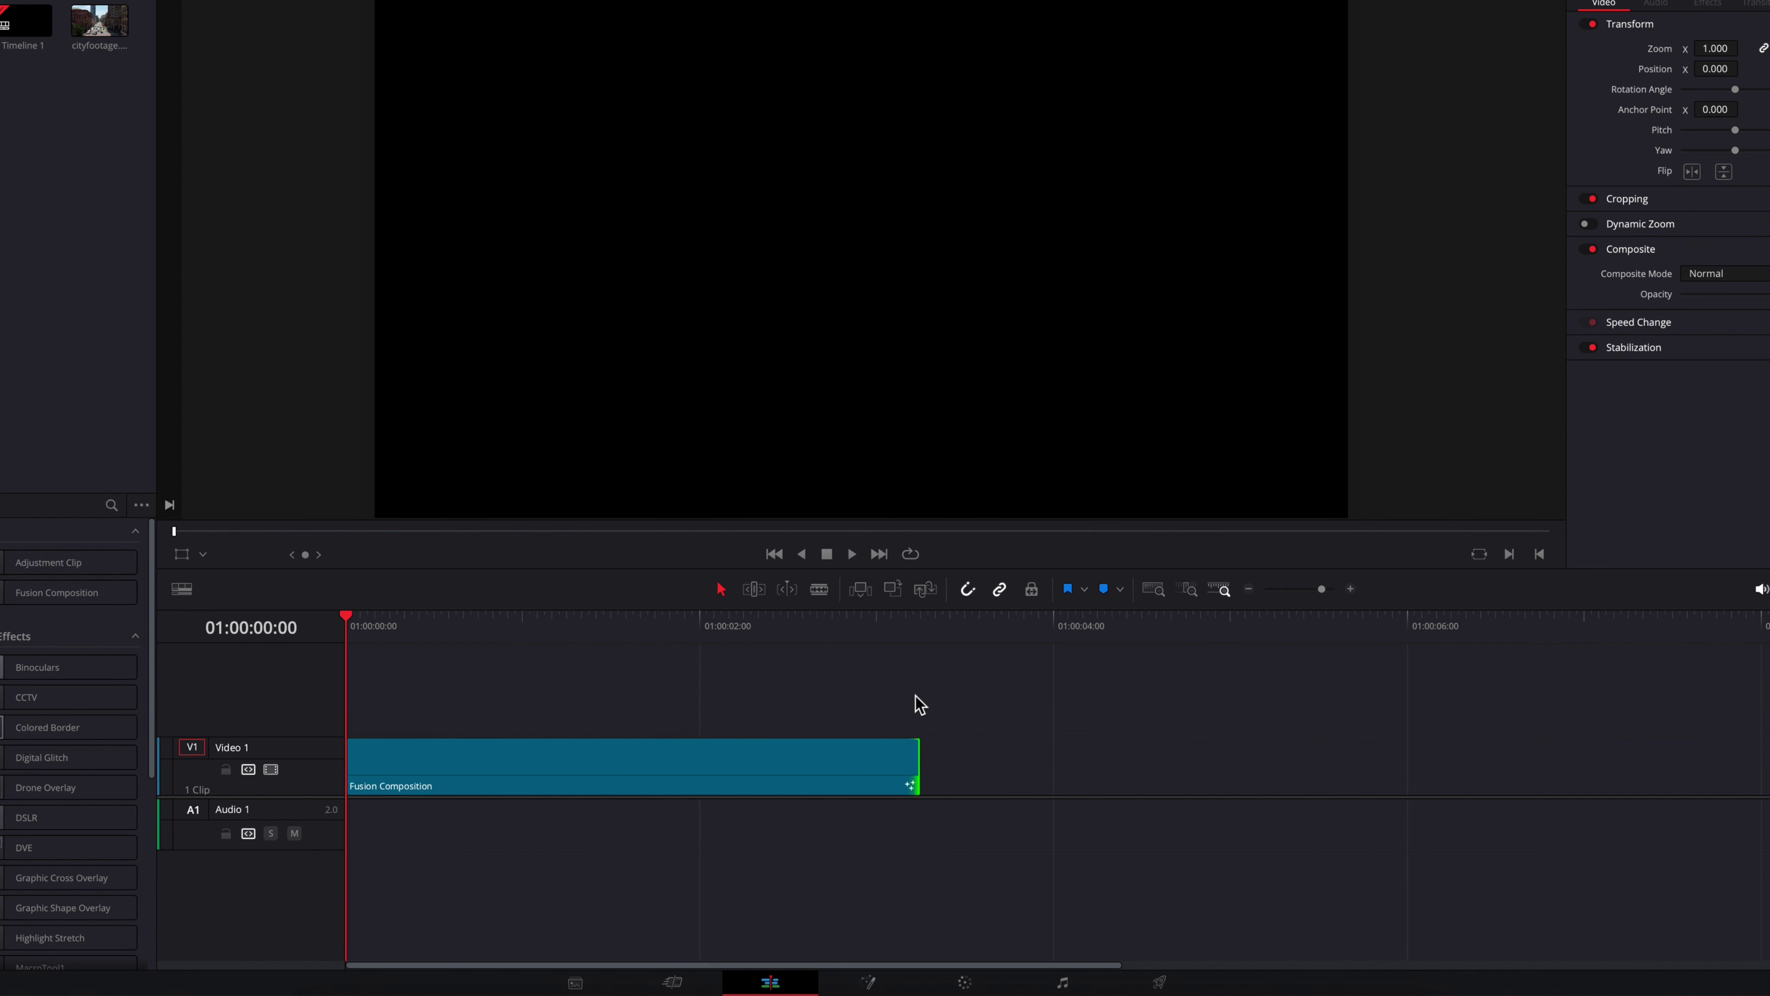
{"action": "key", "text": "space"}
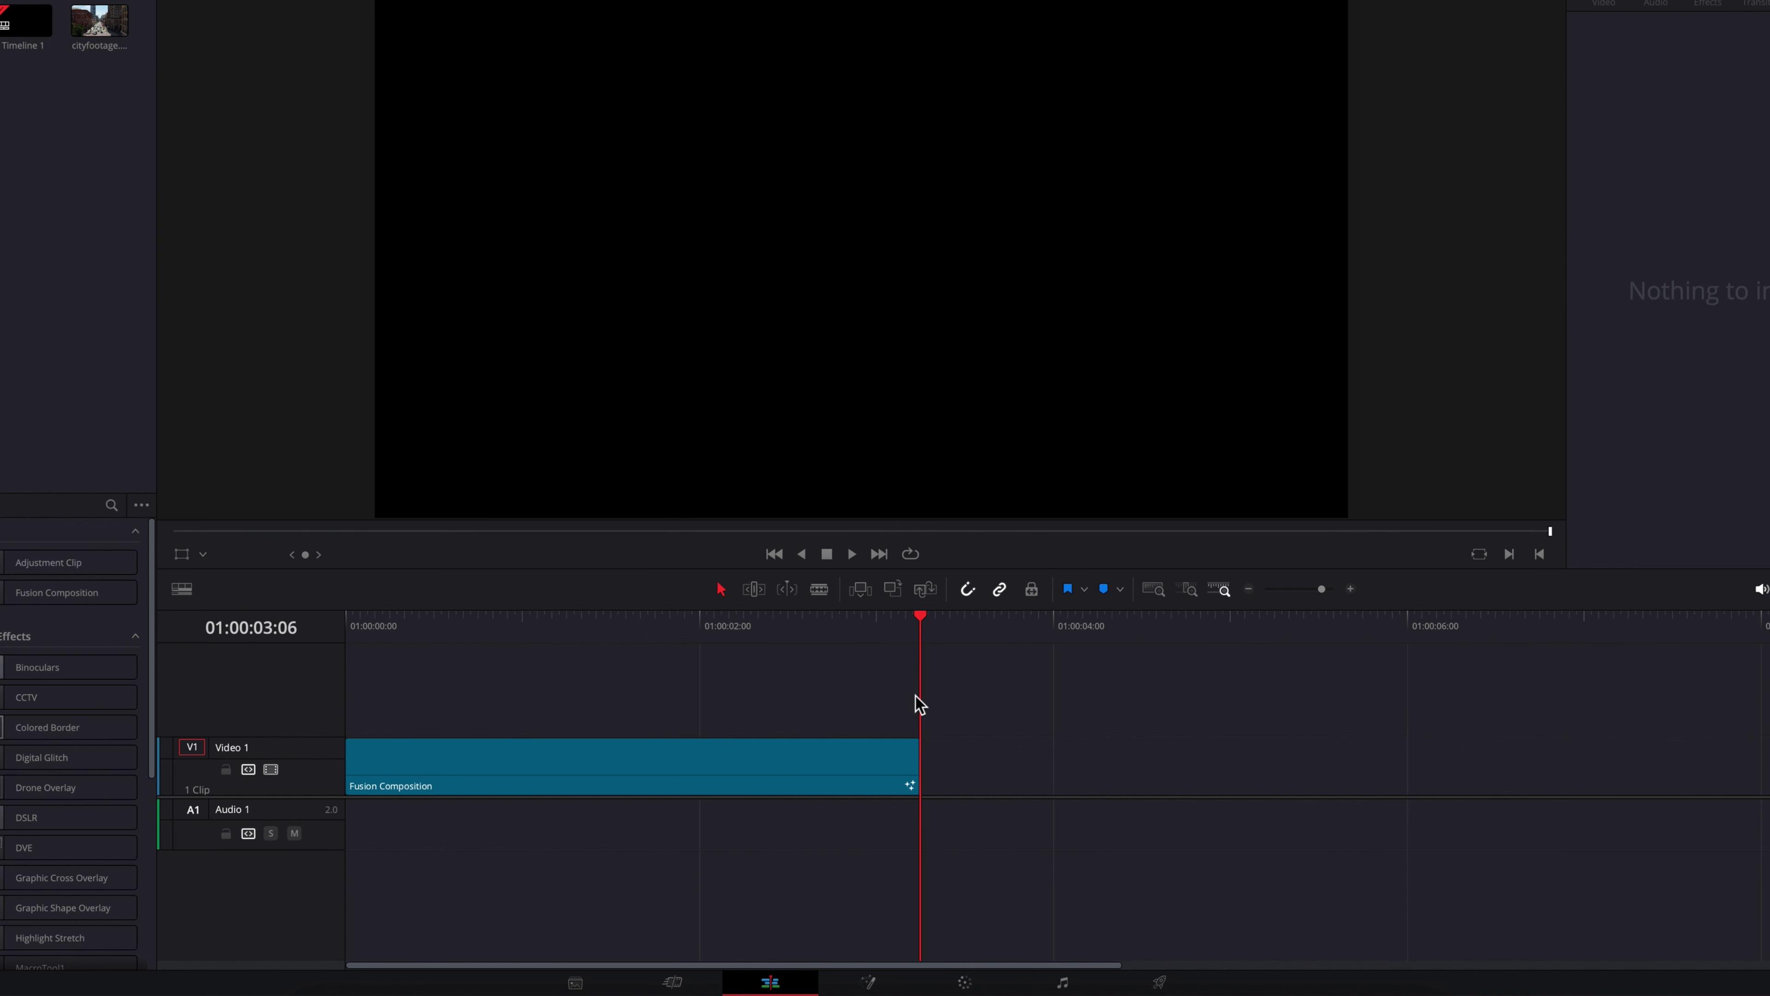
{"action": "key", "text": "Home"}
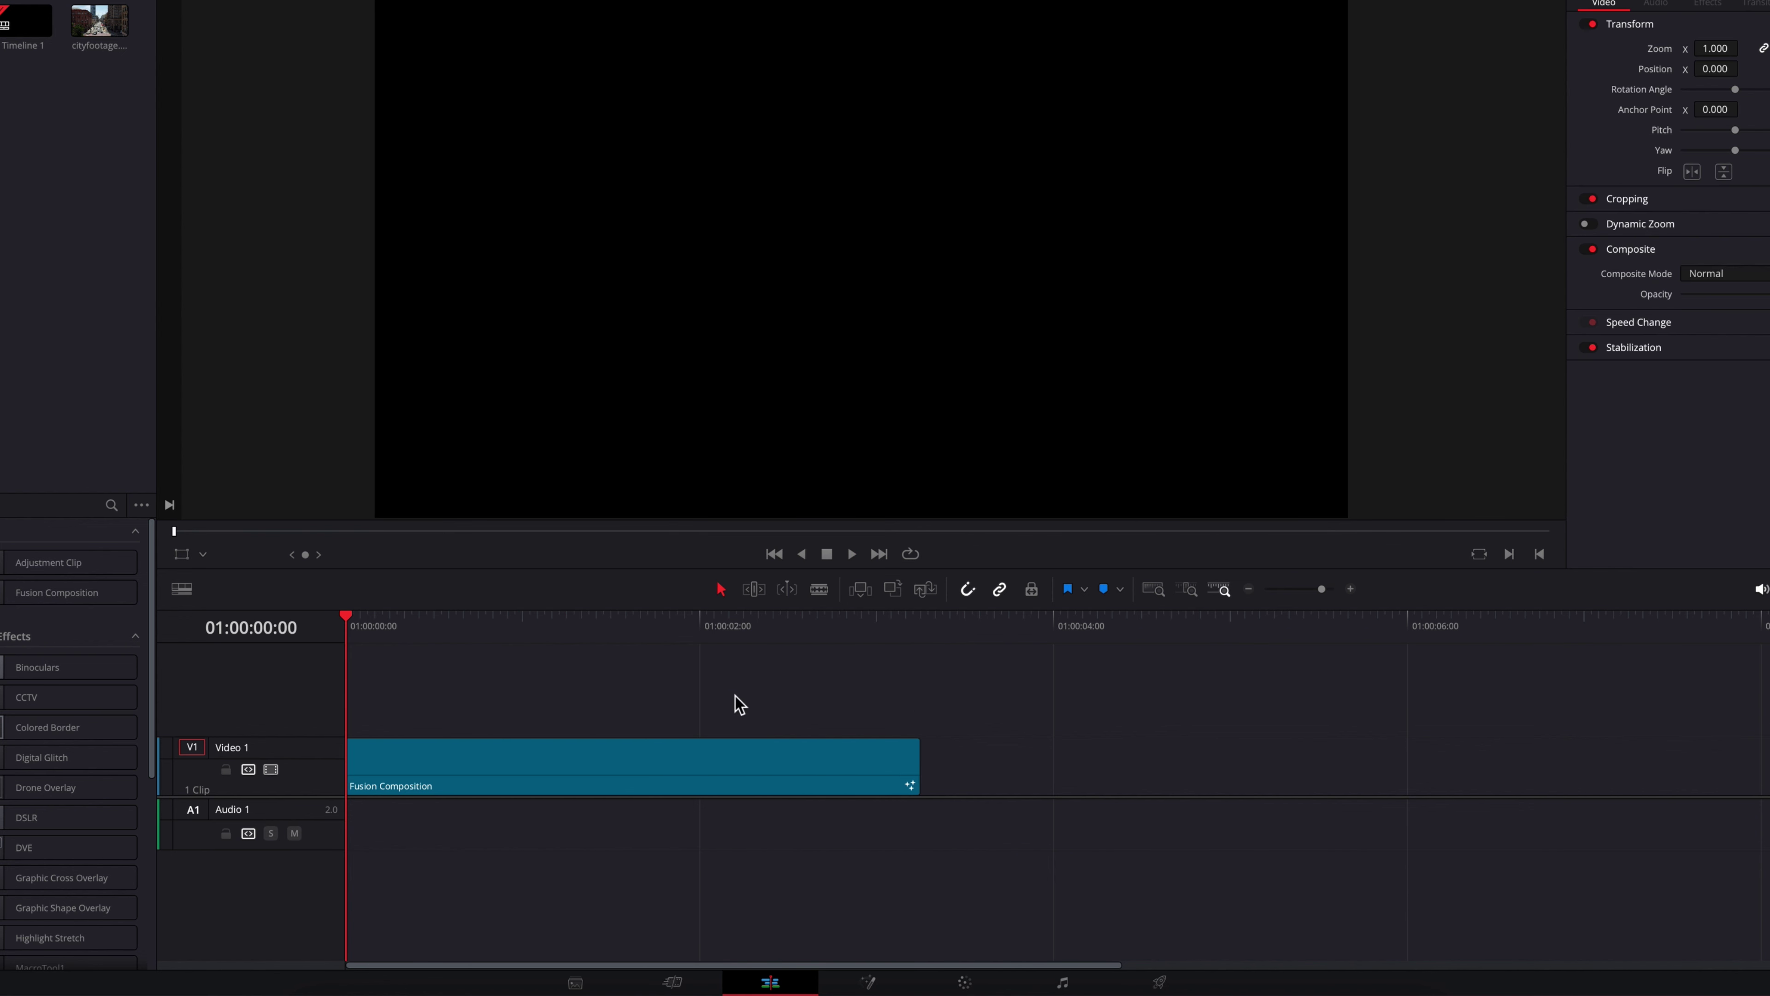
{"action": "key", "text": "space"}
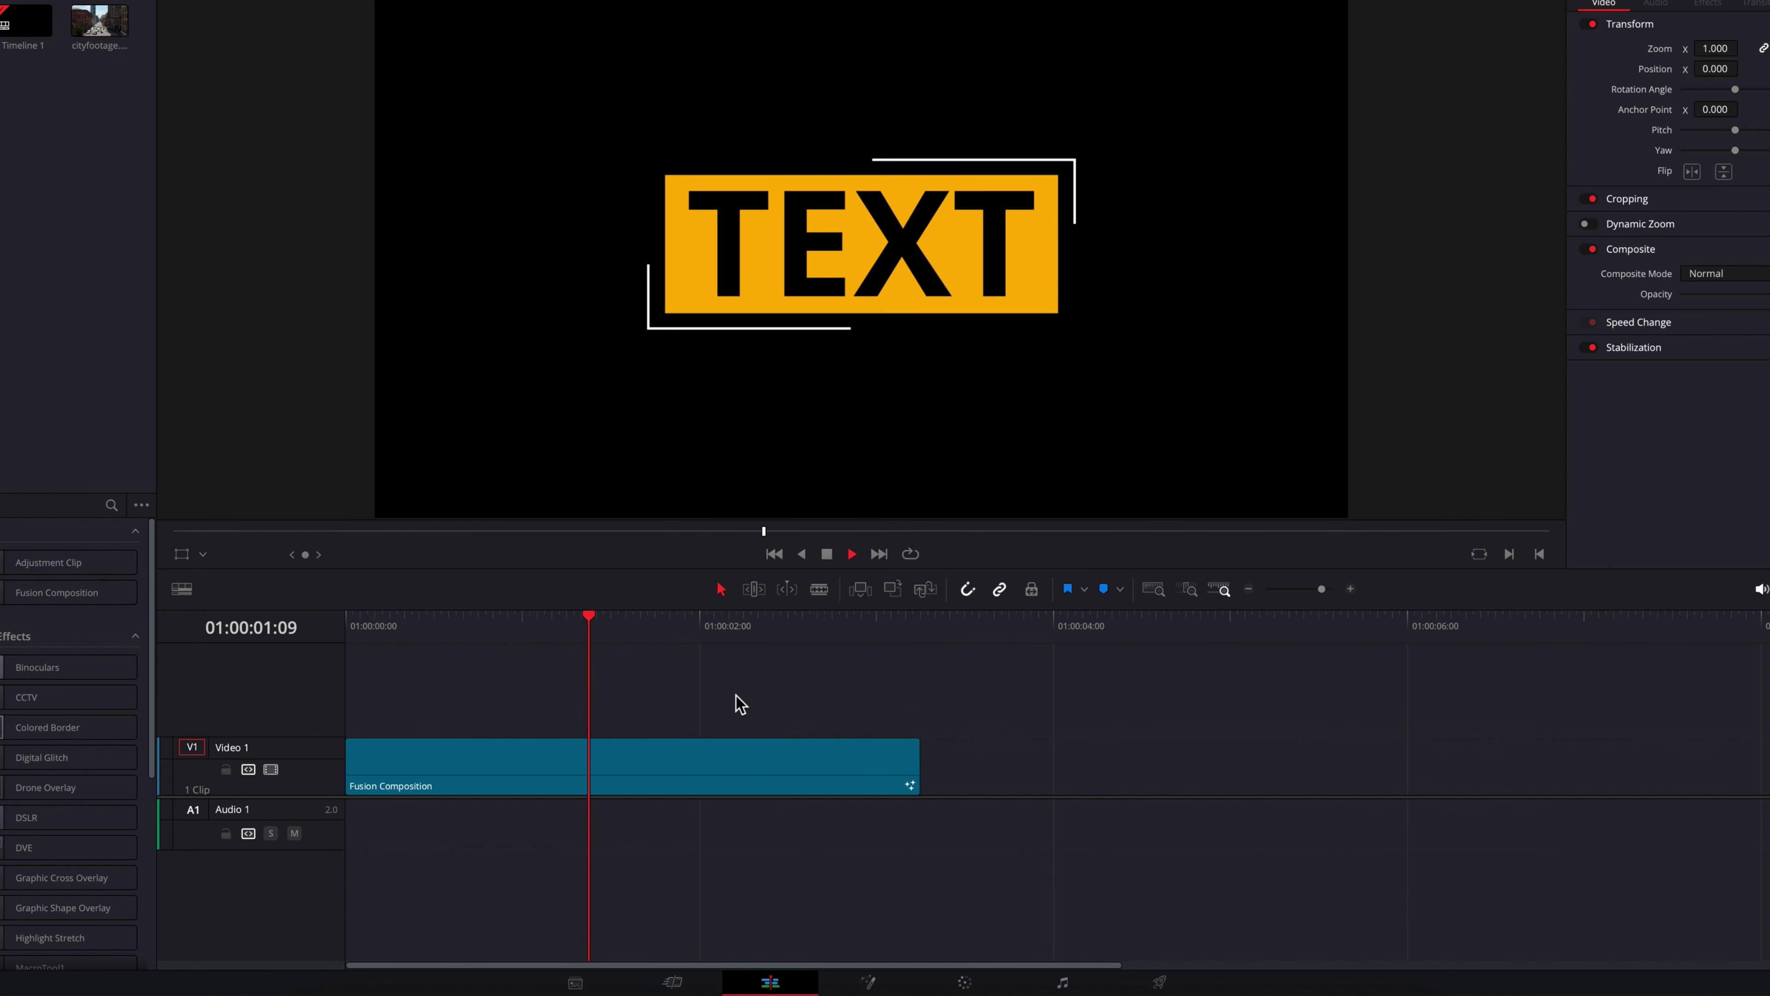
{"action": "key", "text": "Home"}
{"action": "left_click_drag", "start_coordinate": [919, 767], "coordinate": [1574, 779]}
{"action": "key", "text": "space"}
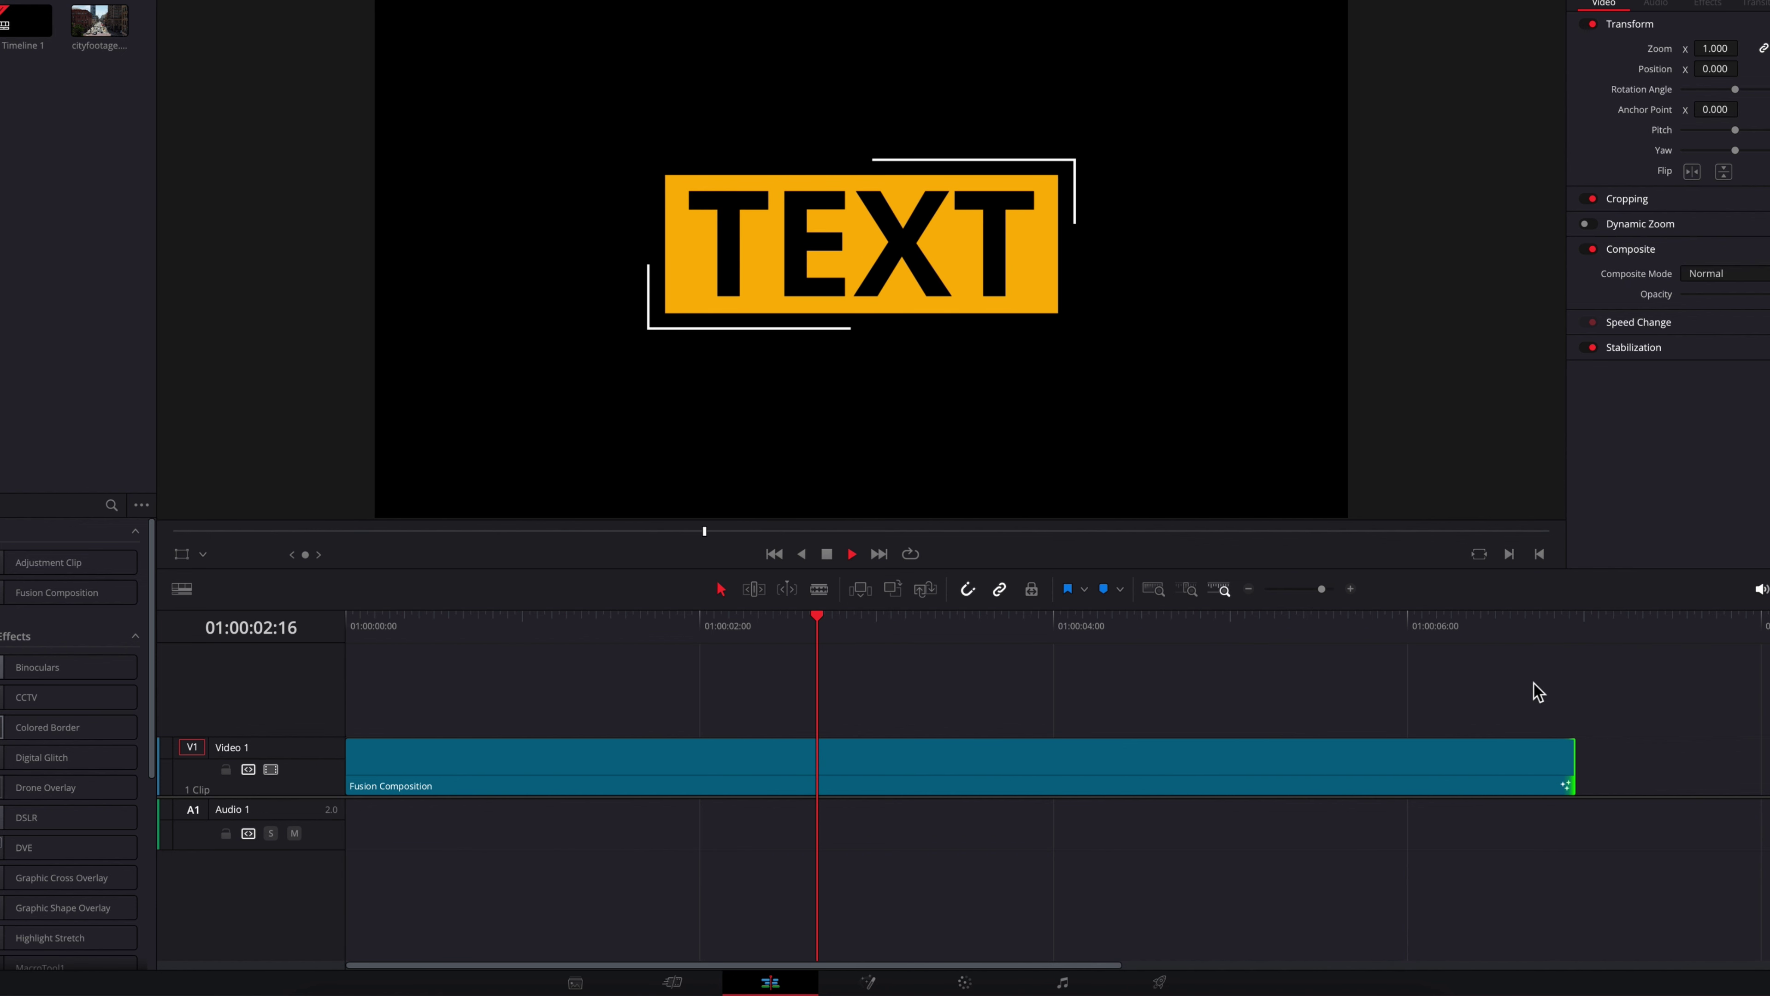
Trim the title clip back to about five seconds and move it onto Video 2 above the city footage.
{"action": "left_click_drag", "start_coordinate": [1574, 774], "coordinate": [1229, 774]}
{"action": "left_click_drag", "start_coordinate": [584, 620], "coordinate": [347, 627]}
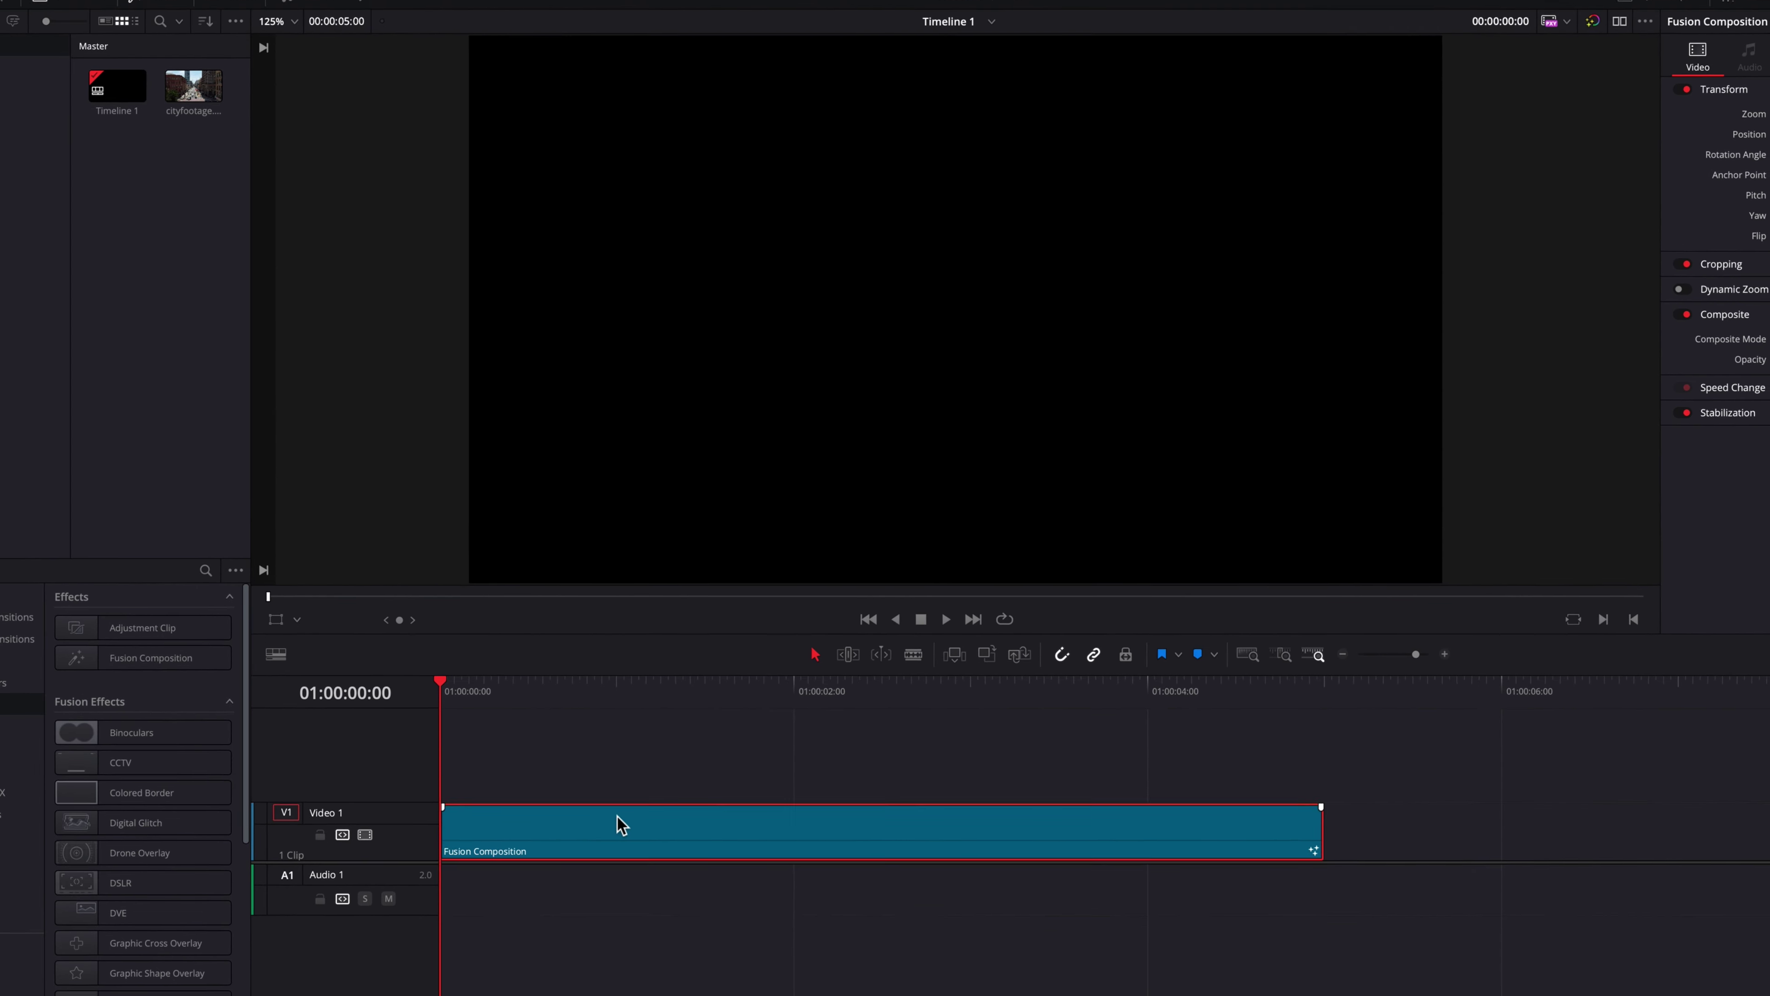
{"action": "left_click_drag", "start_coordinate": [522, 753], "coordinate": [518, 733]}
{"action": "left_click_drag", "start_coordinate": [199, 89], "coordinate": [450, 837]}
{"action": "key", "text": "space"}
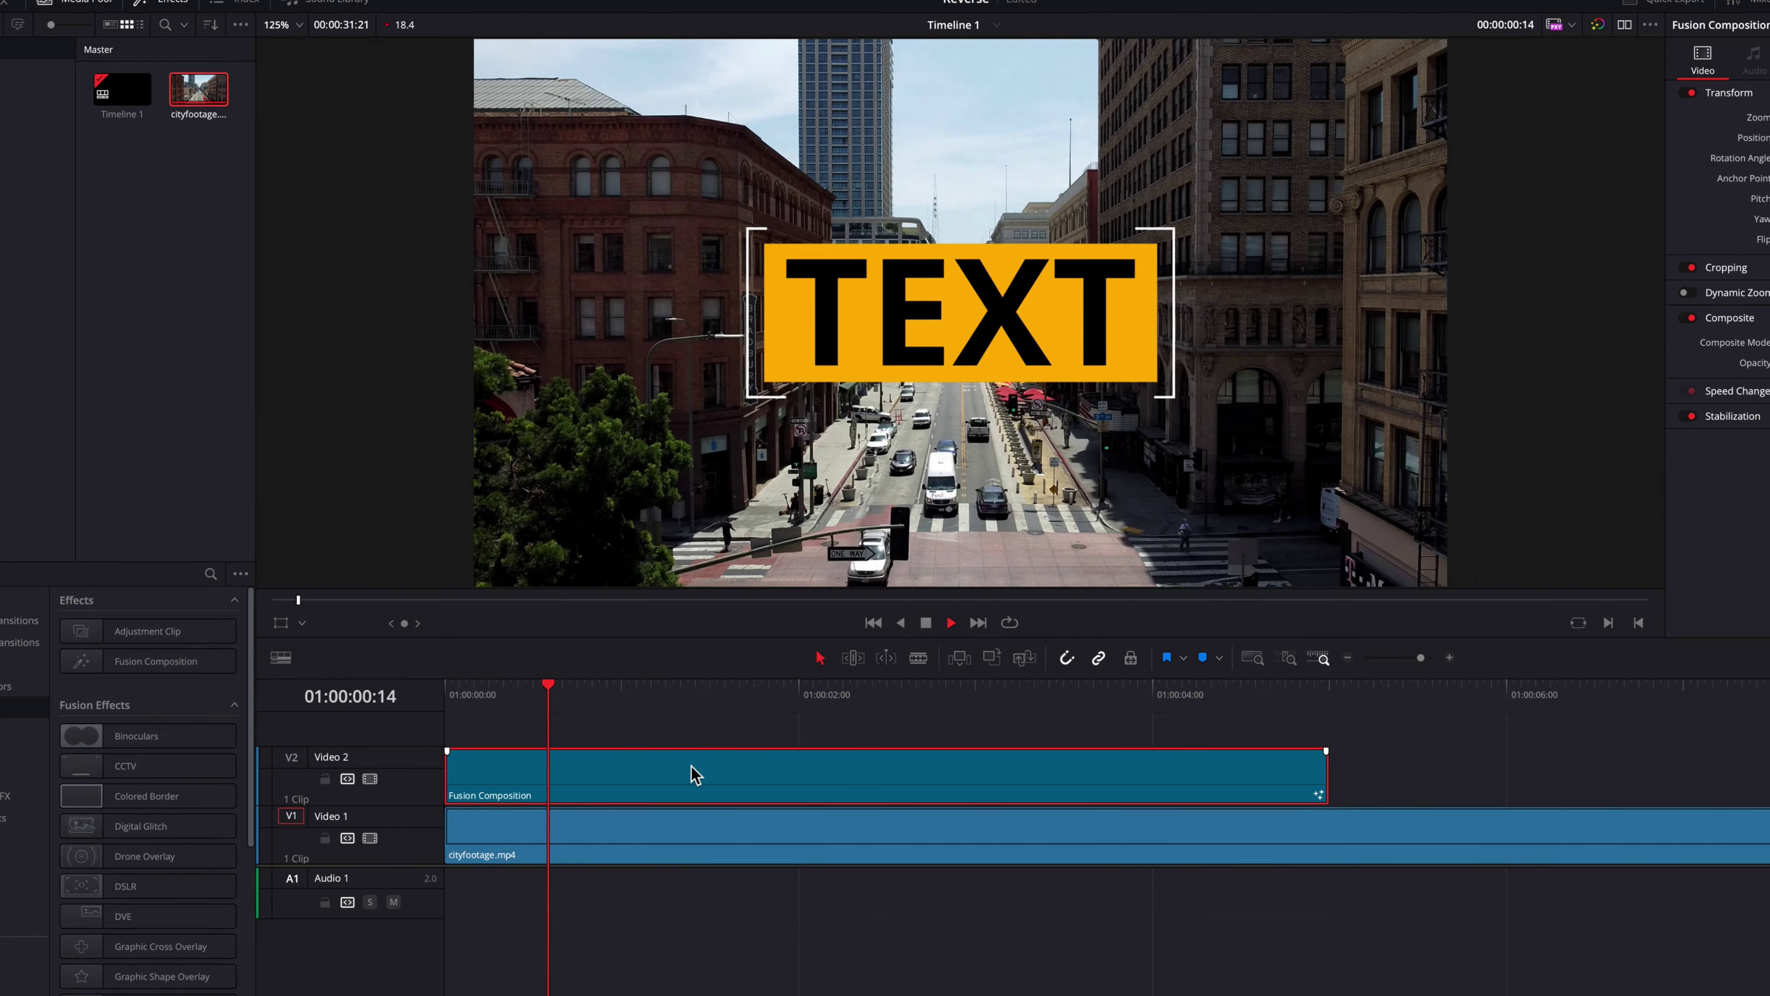